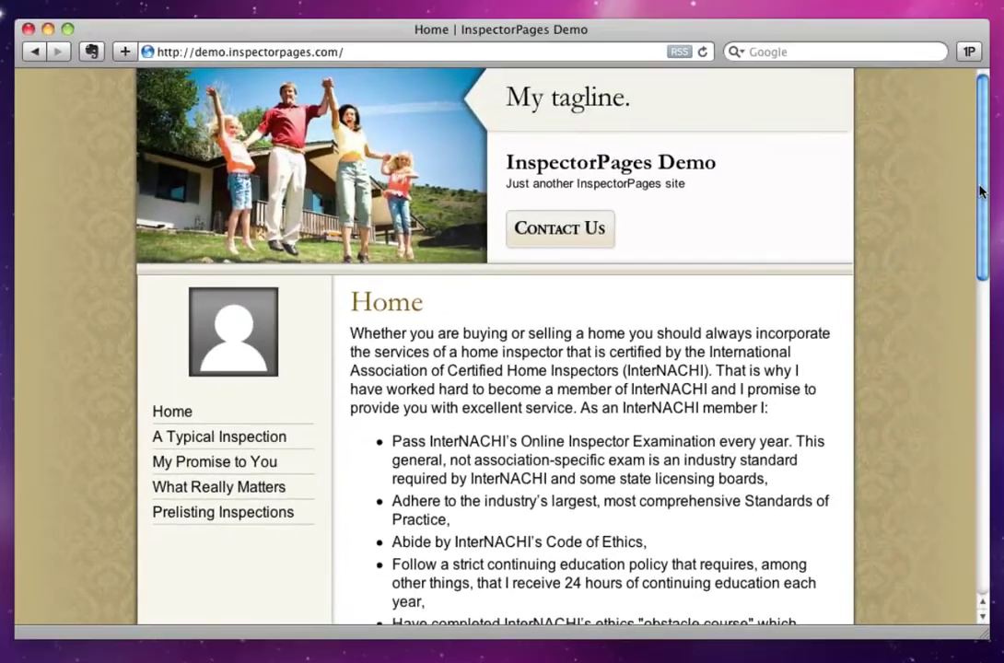
- Look through the public site's Home and My Promise to You pages, finishing on the Home page
left_click_drag(982, 191, 989, 538)
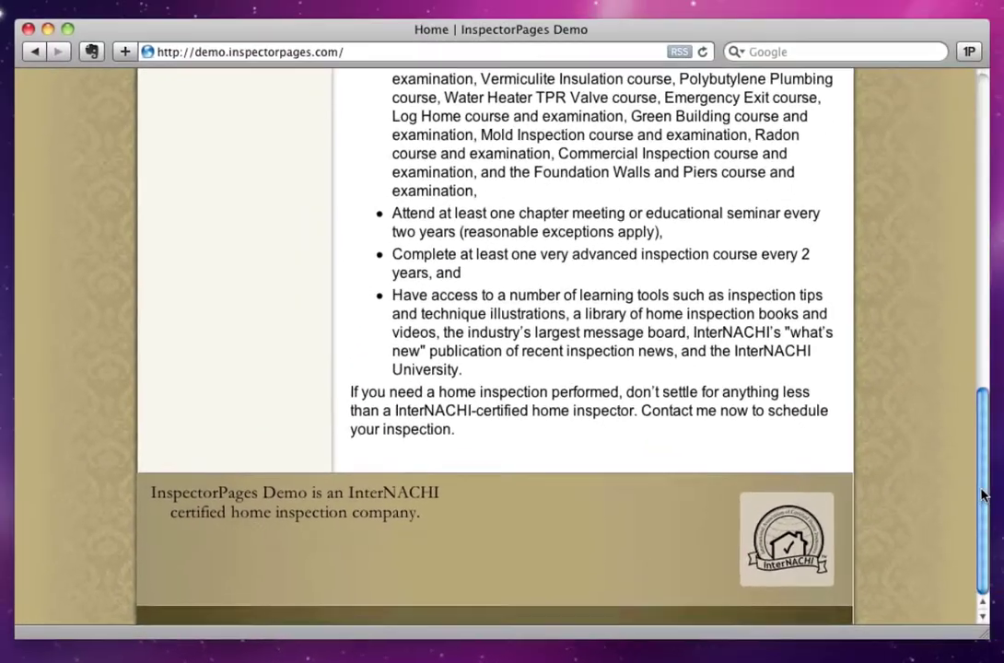
left_click_drag(1003, 443, 1003, 57)
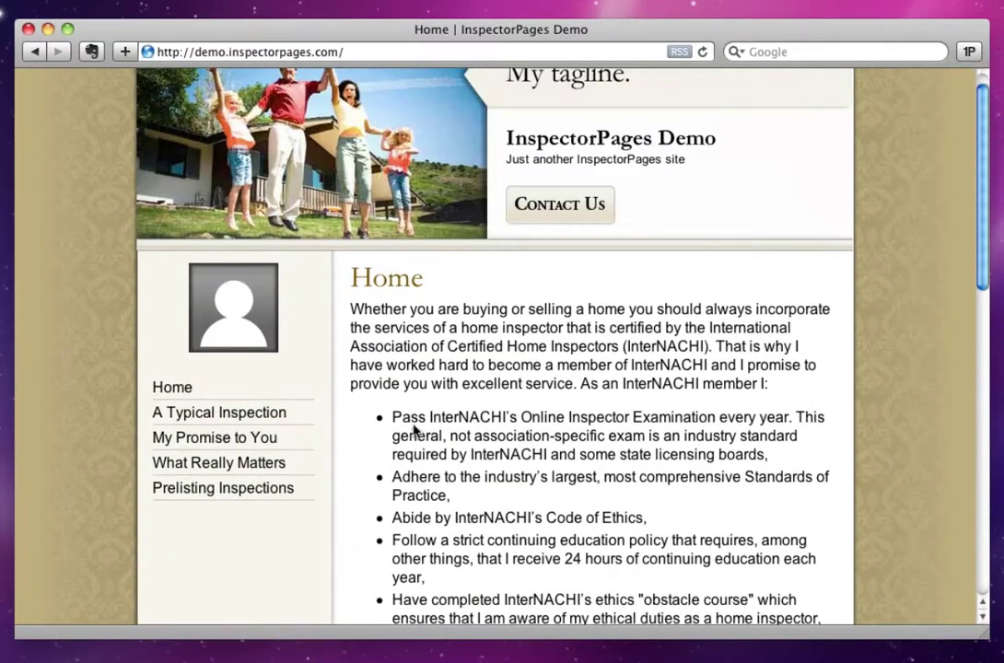
left_click(233, 437)
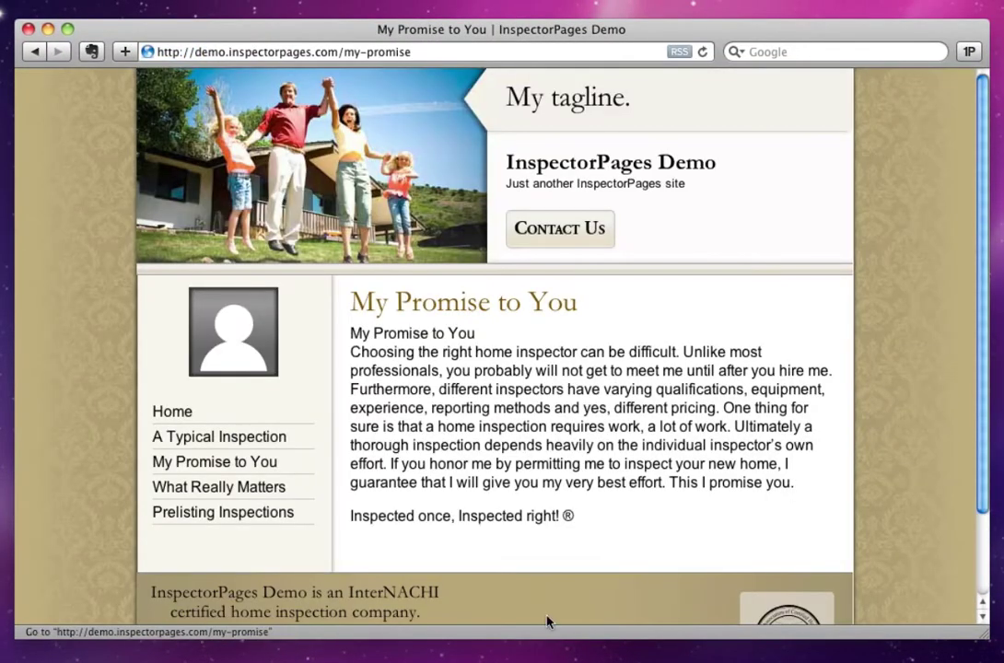
scroll(812, 382, "down", 3)
scroll(497, 361, "up", 3)
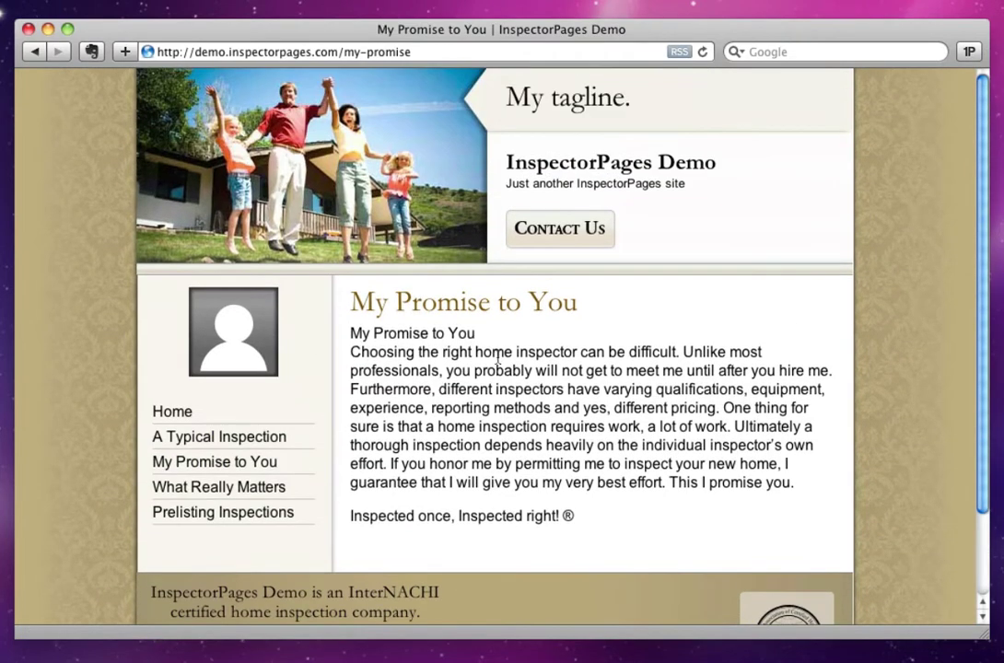
left_click(201, 414)
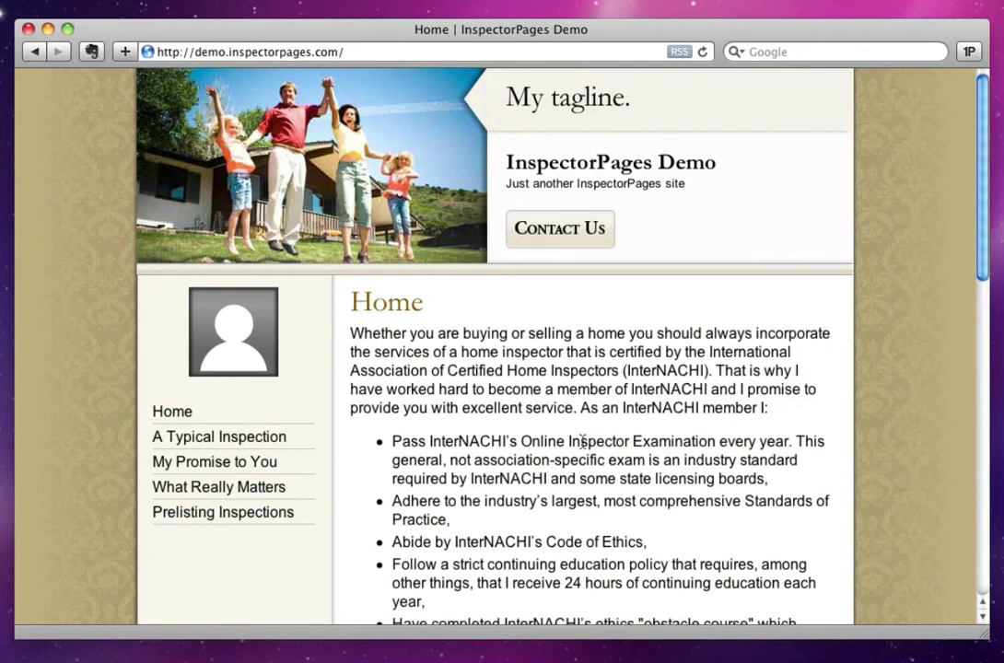
- Return to the site's admin dashboard and open the General Settings page
left_click(35, 56)
left_click(35, 56)
left_click(35, 56)
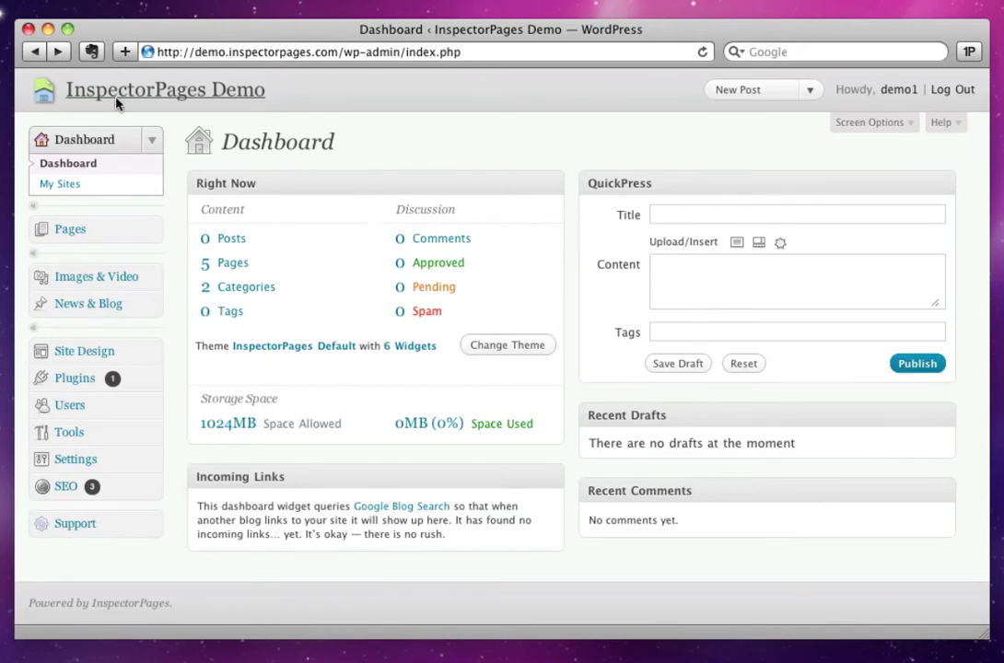
left_click(152, 464)
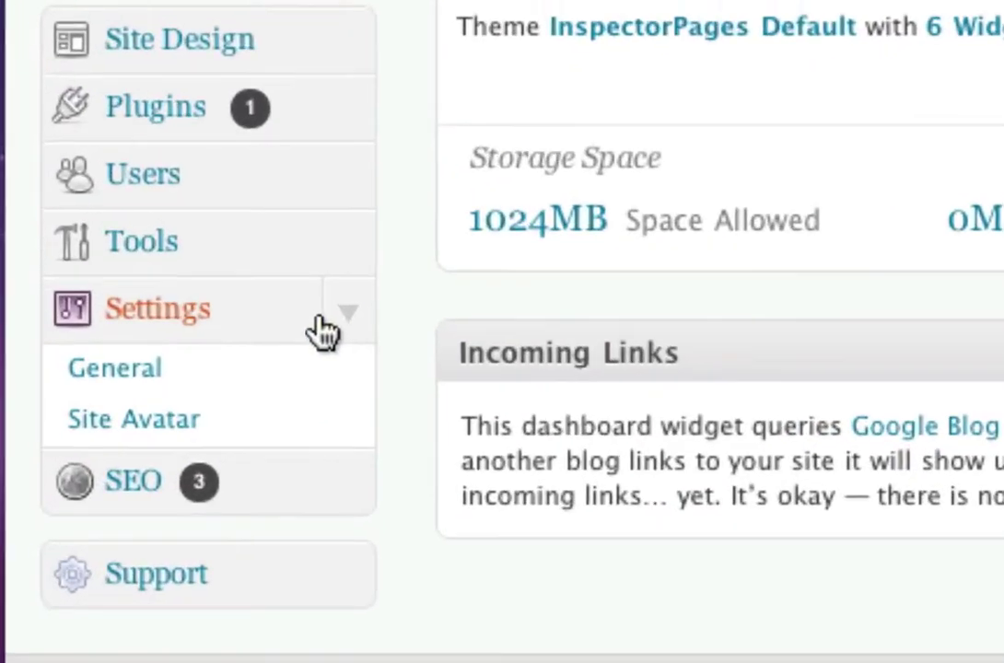
left_click(99, 385)
- Replace the site title with "Demo Inspections"
left_click(533, 182)
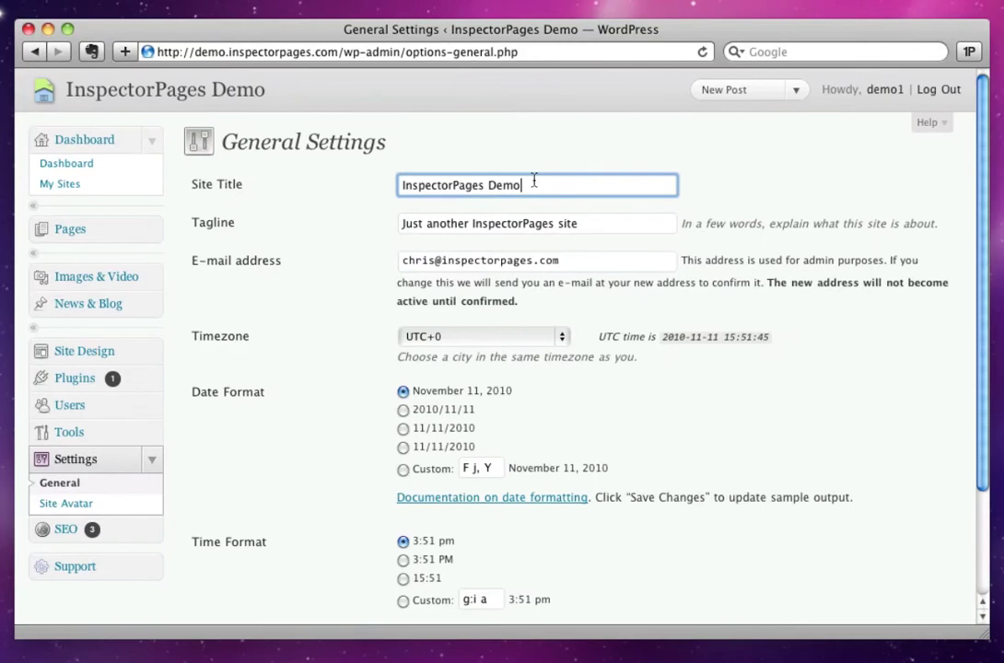
triple_click(534, 182)
type("Demo")
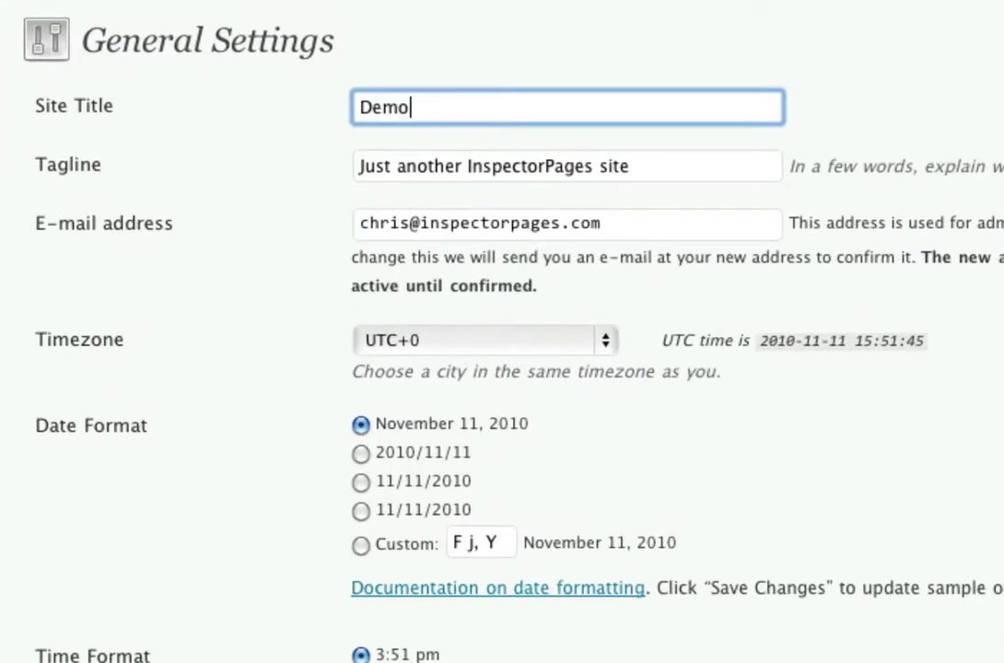
type("  Inspections")
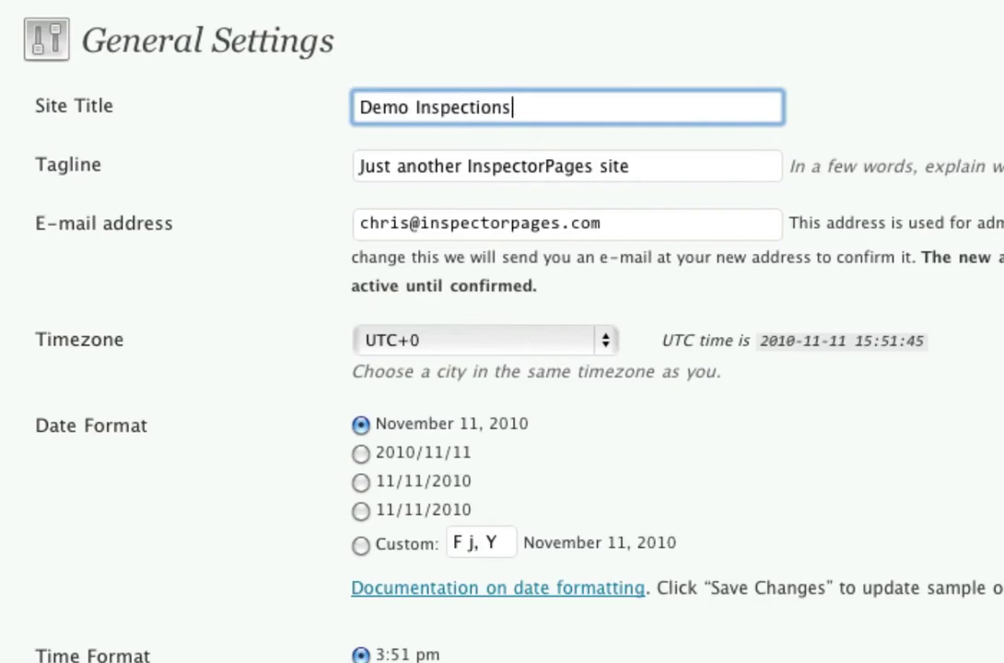
- Set the tagline to "The best inspections in Philly!" and save the general settings
key("Tab")
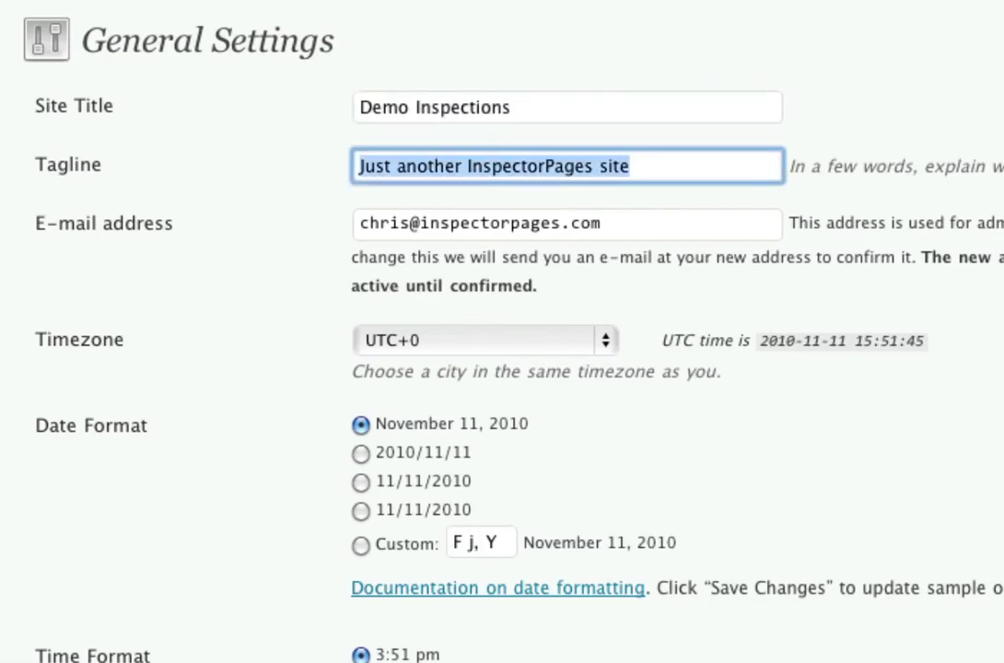
type("The best demo inspections in Philly!")
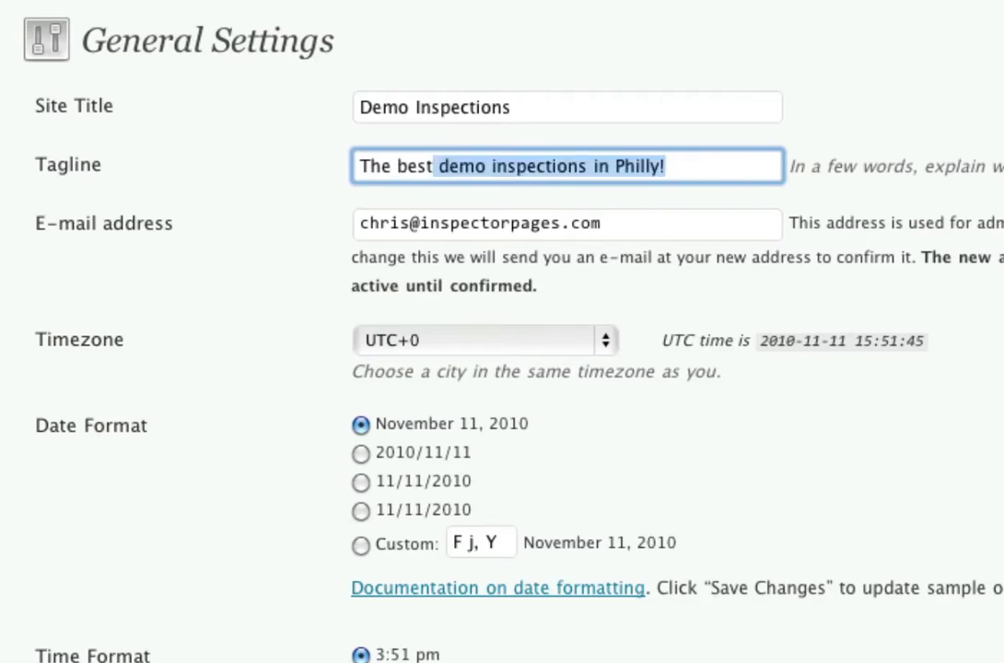
key("Tab")
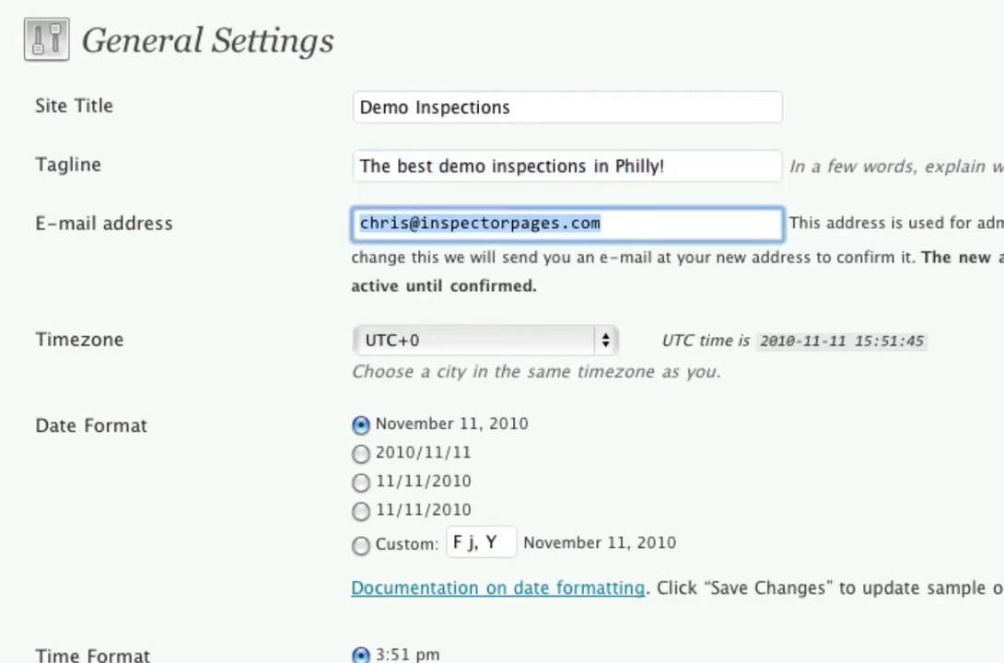
left_click(702, 173)
left_click(487, 167)
key("alt+shift+Left")
key("BackSpace")
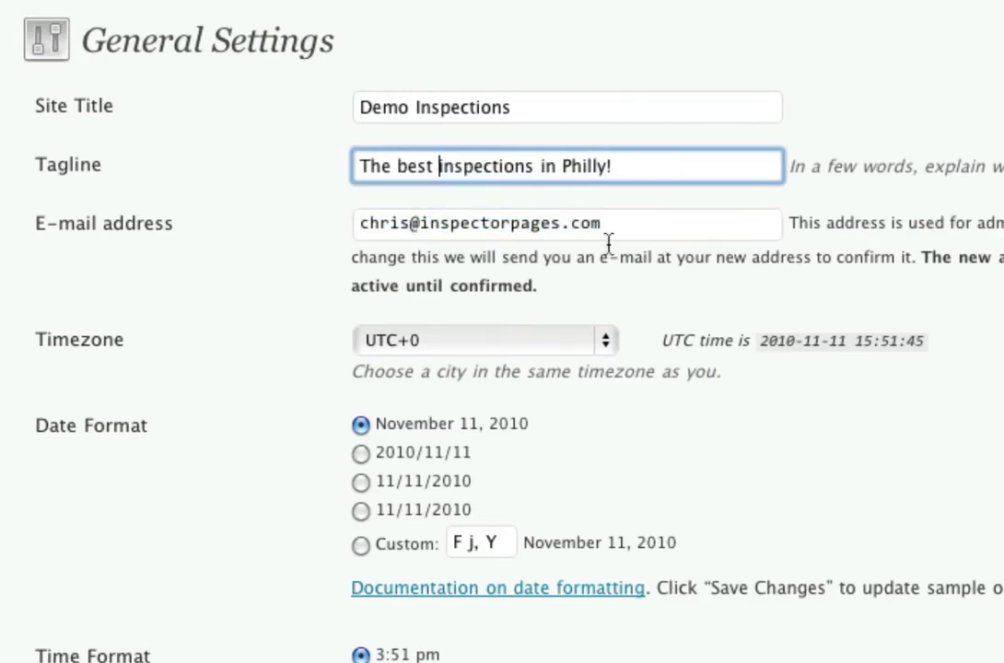
scroll(344, 261, "down", 3)
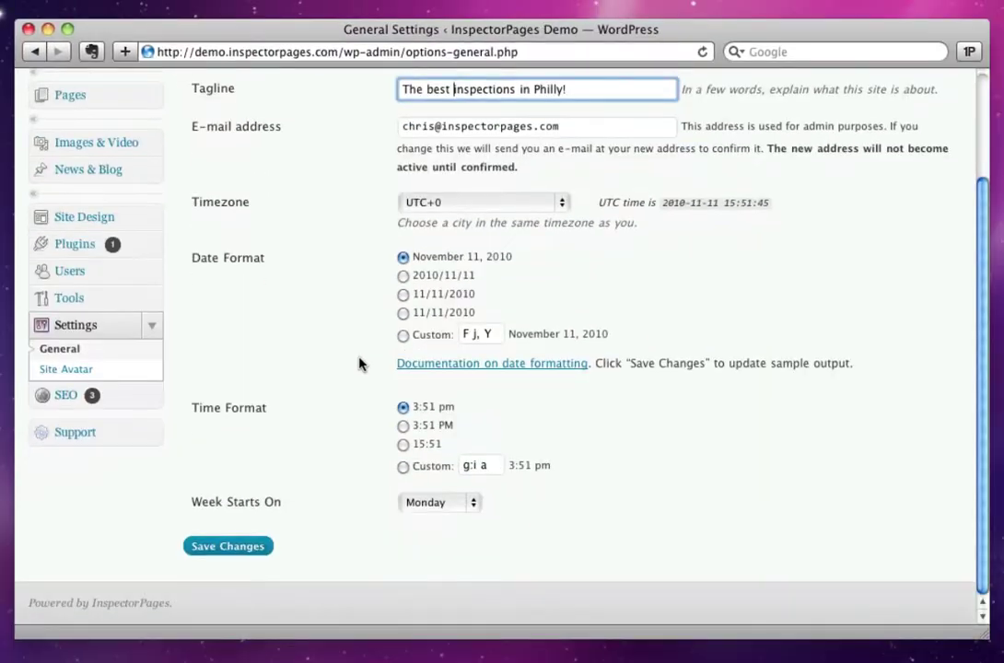
left_click(230, 551)
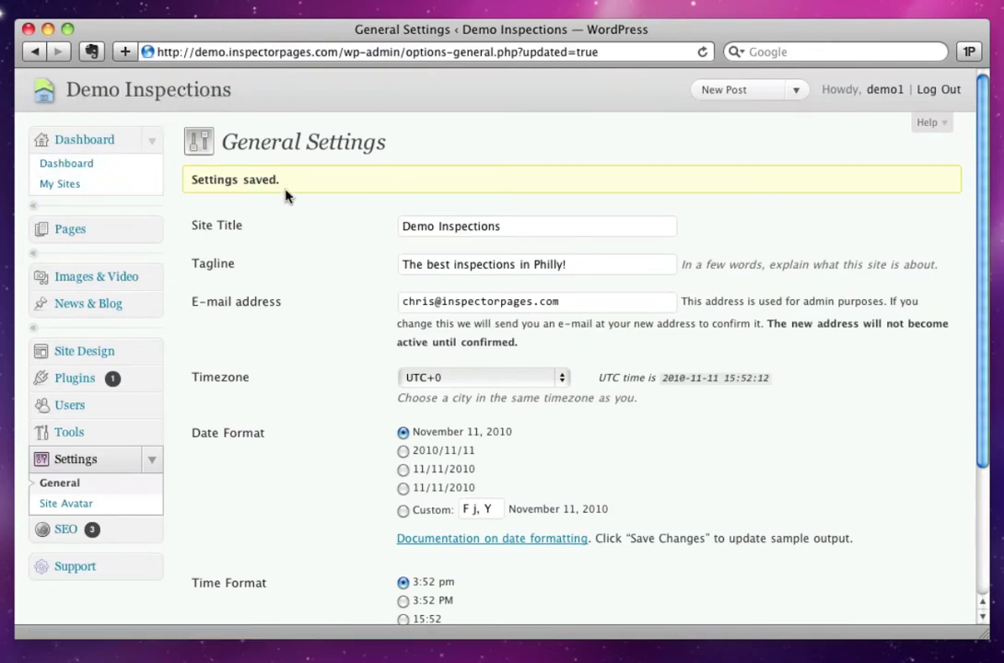
- View the public home page and check the site title and tagline in the header, then the page footer
left_click(130, 96)
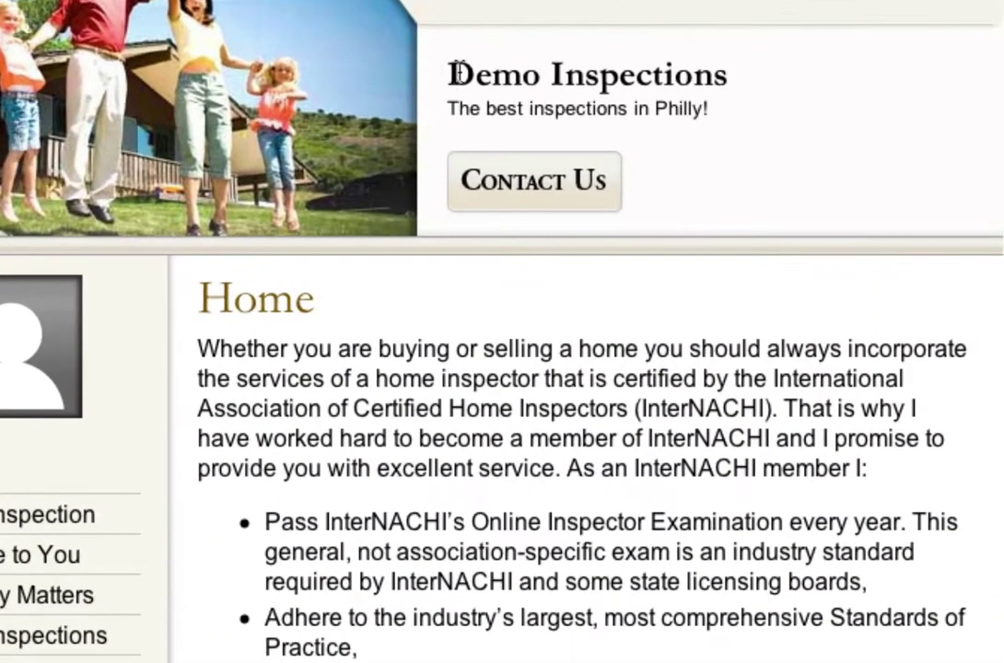
left_click_drag(510, 163, 708, 160)
left_click(814, 104)
left_click_drag(447, 109, 670, 129)
left_click(669, 129)
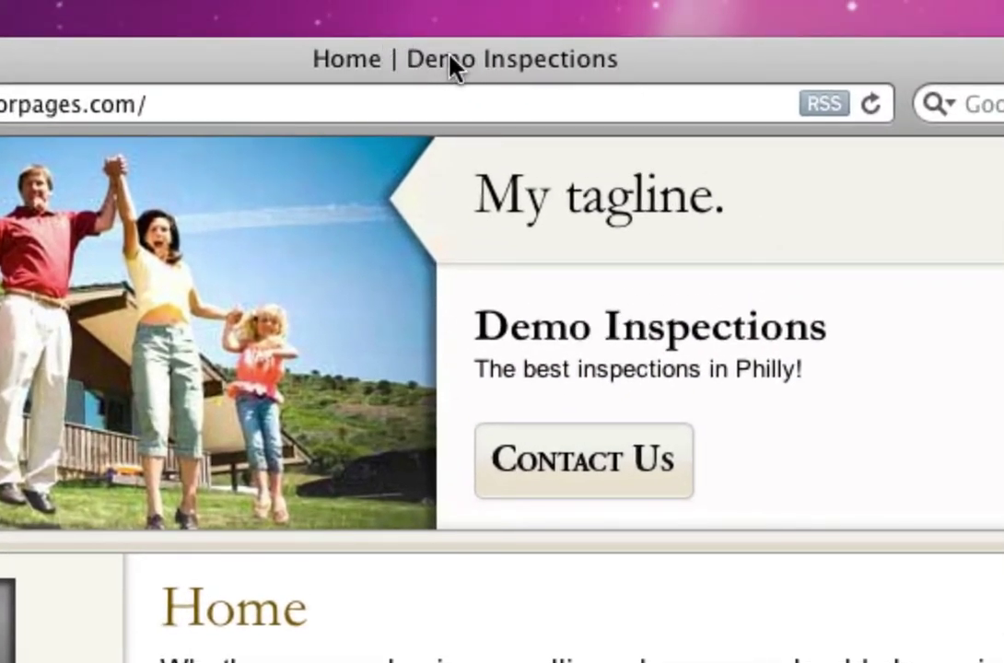
scroll(425, 222, "down", 15)
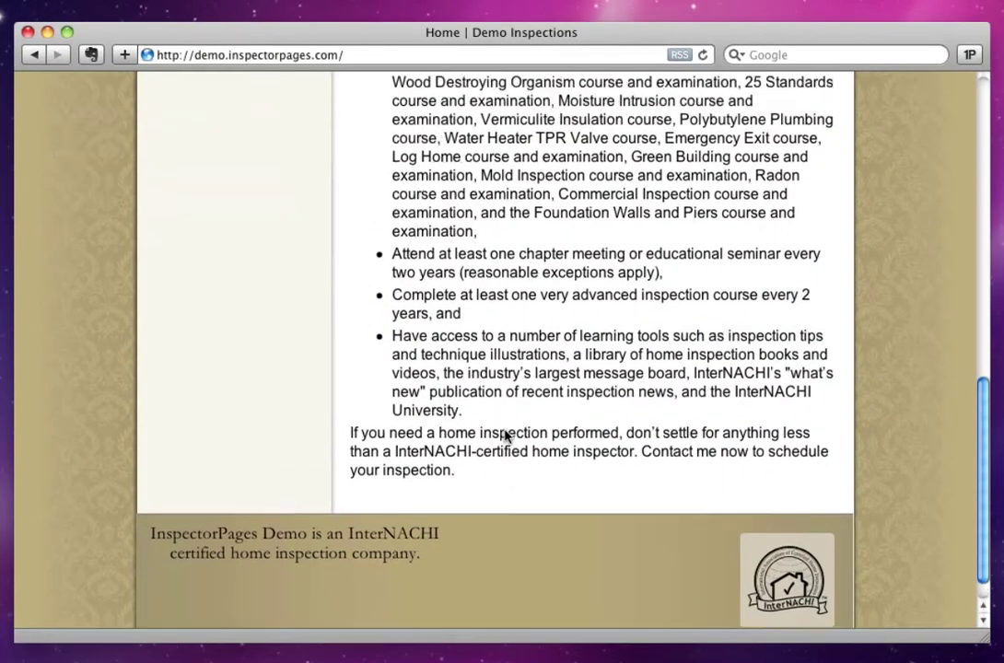
scroll(505, 437, "up", 15)
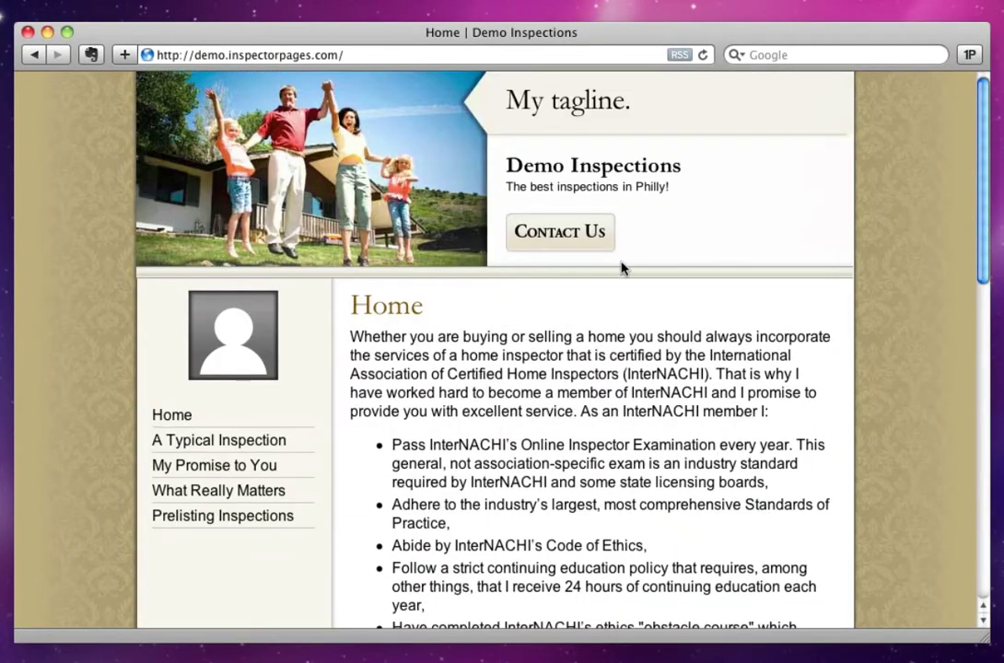
- Return to the admin area, open the theme management page and browse the first page of available themes
left_click(32, 55)
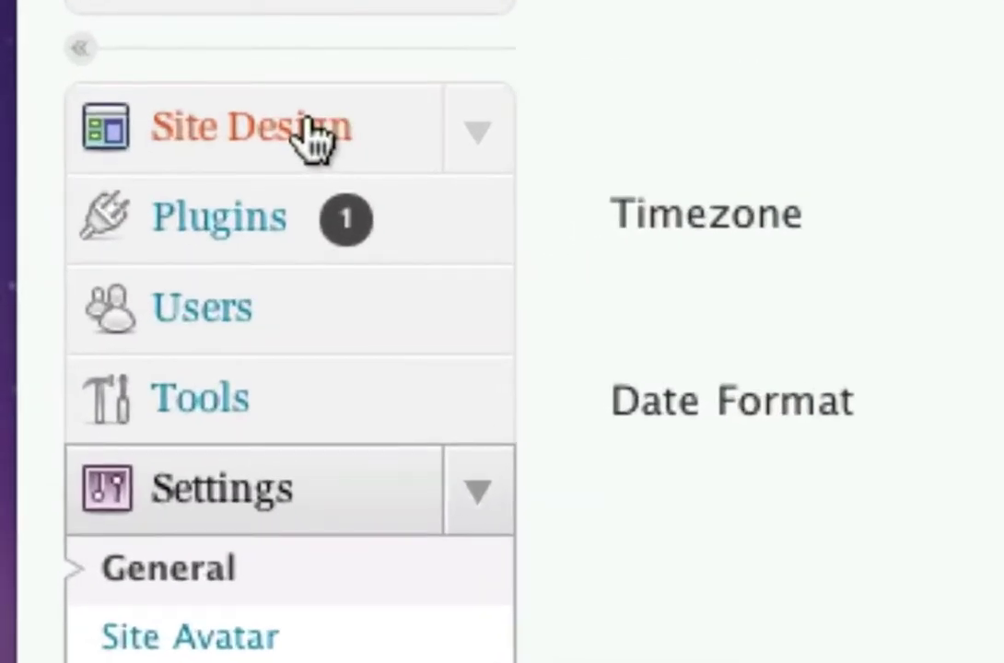
left_click(314, 141)
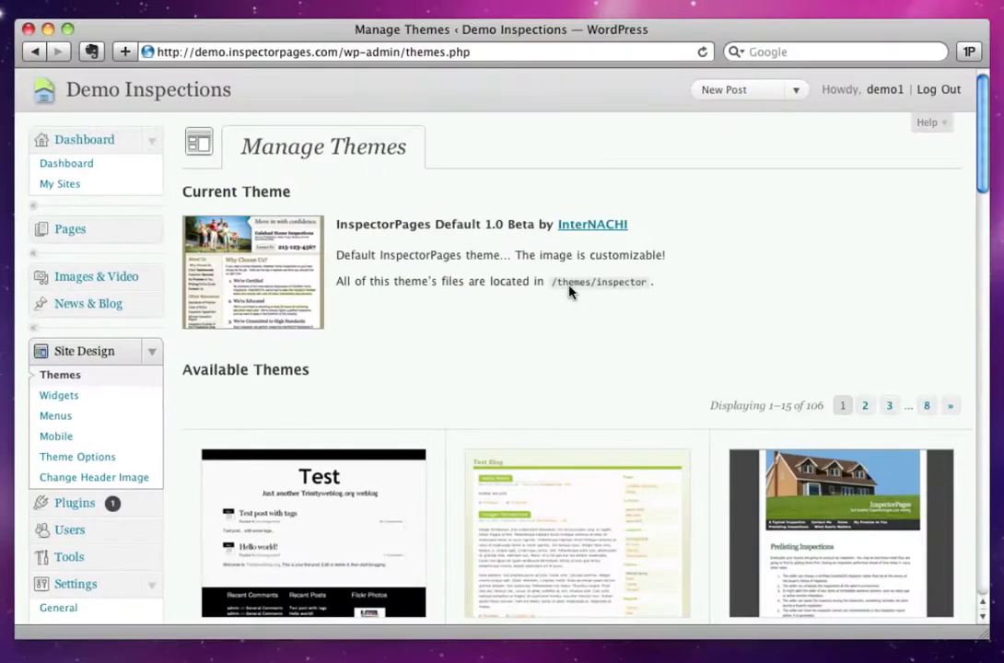
scroll(516, 308, "down", 2)
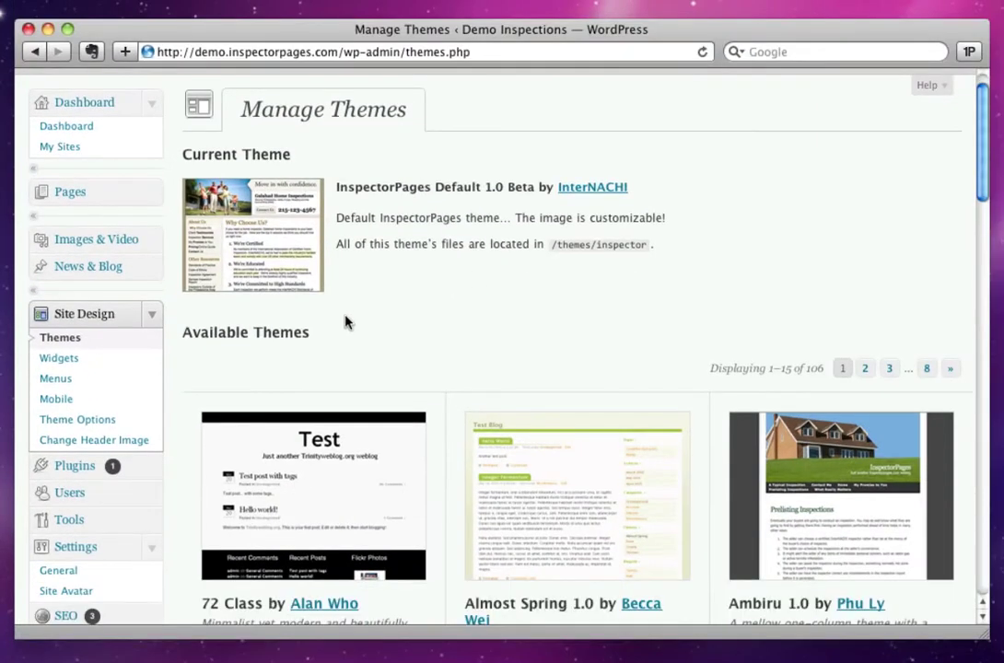
scroll(442, 308, "down", 5)
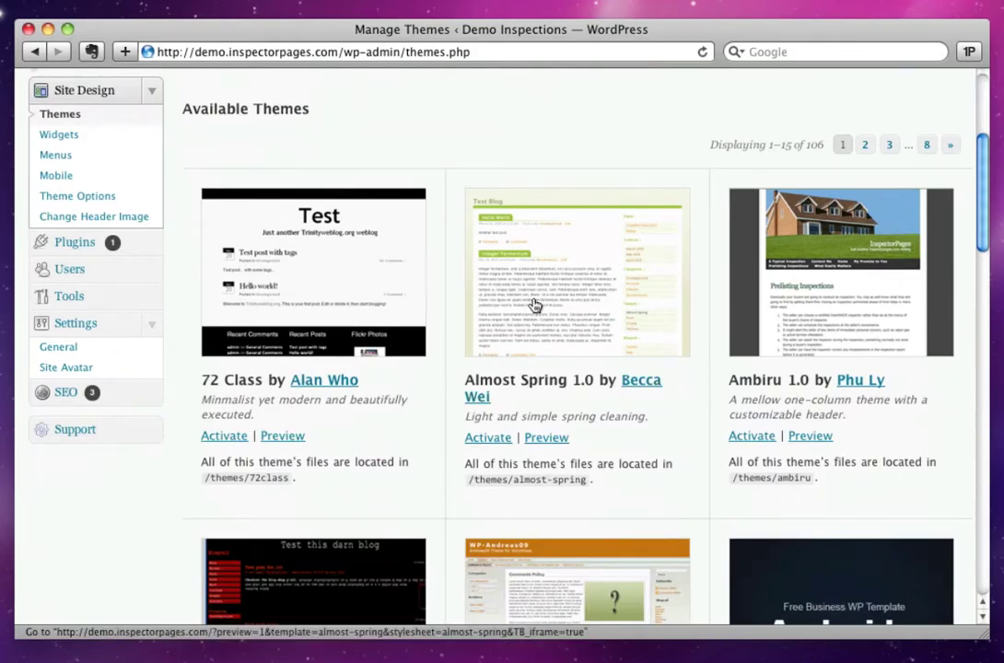
scroll(533, 306, "down", 3)
scroll(557, 394, "down", 20)
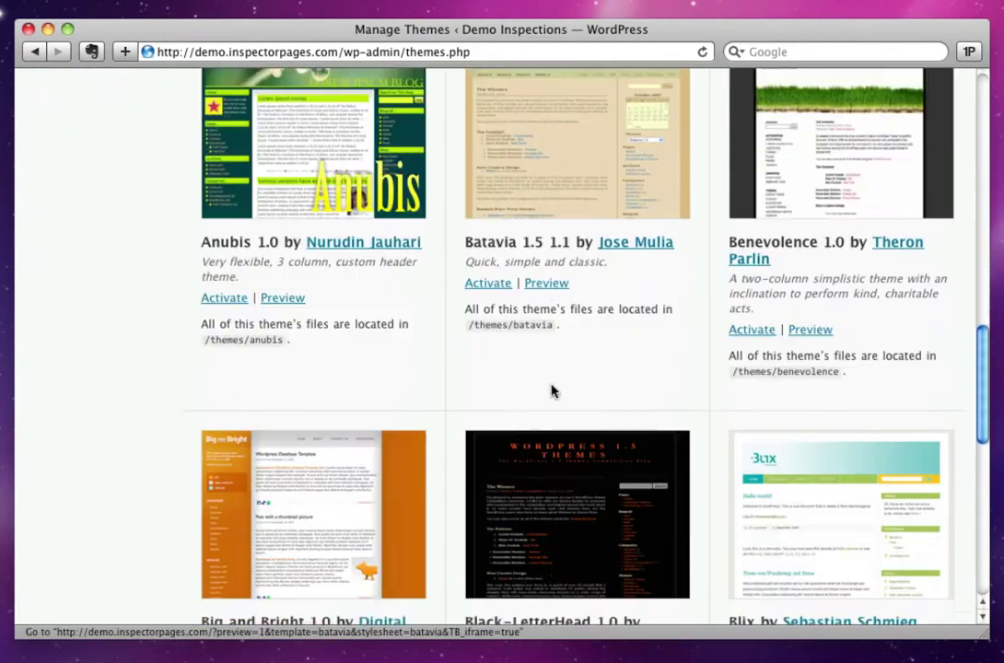
scroll(551, 392, "down", 8)
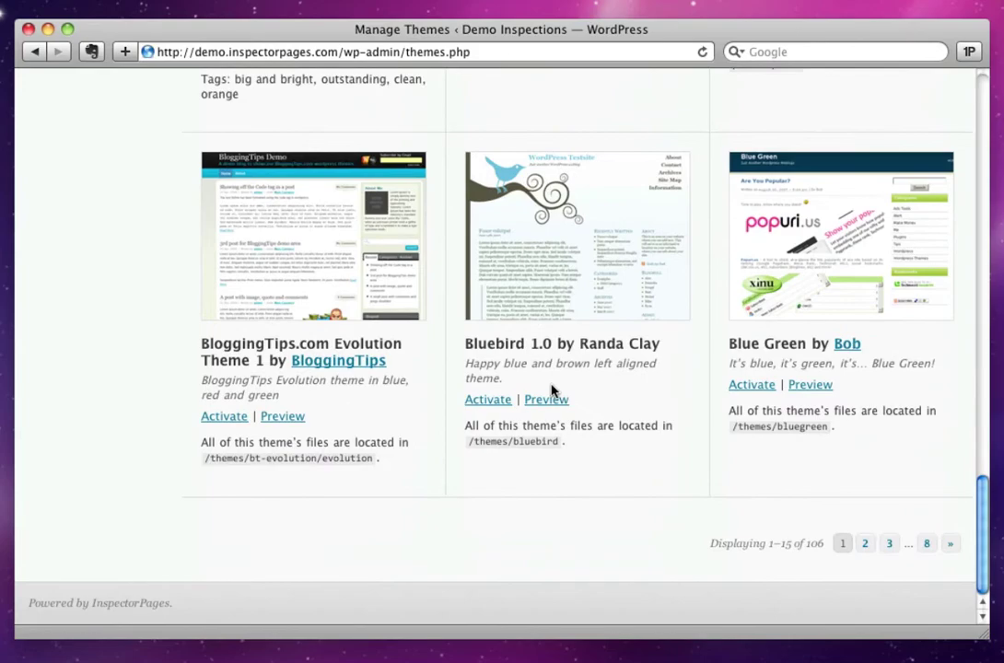
scroll(553, 396, "up", 20)
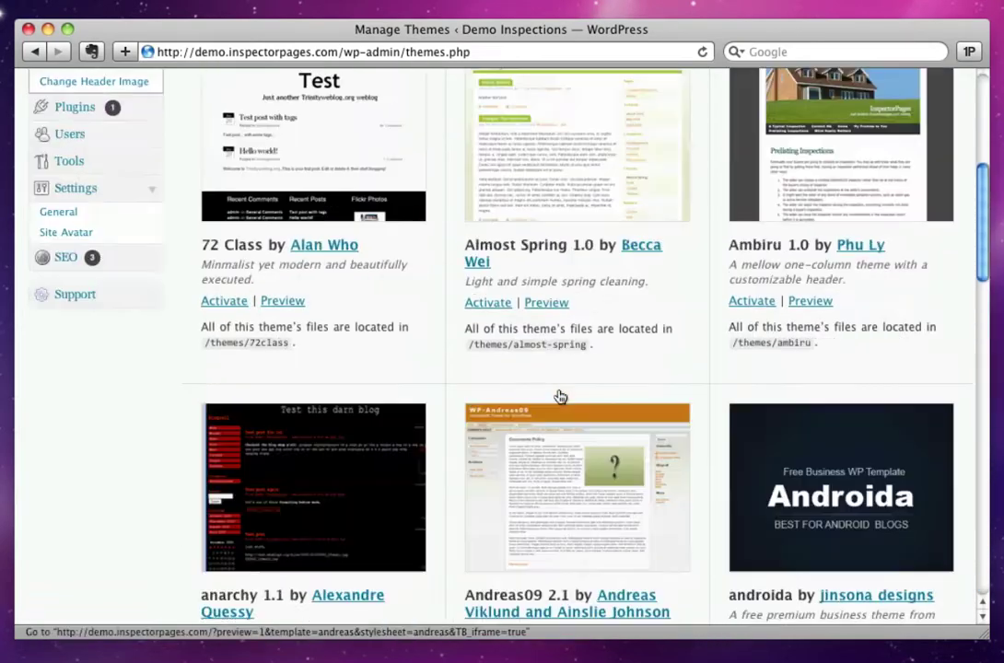
scroll(521, 343, "down", 15)
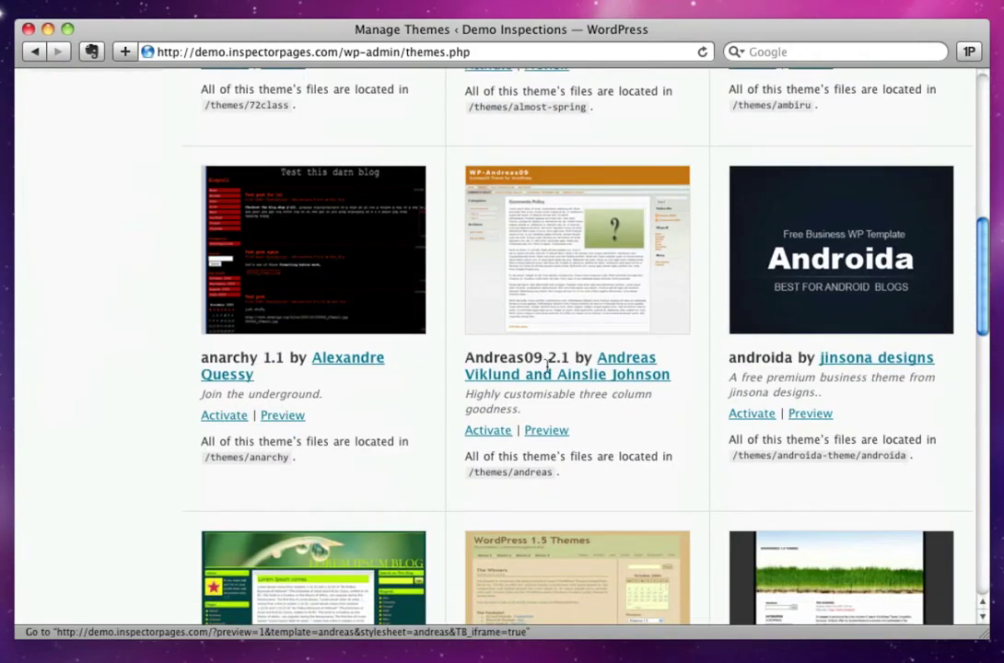
- Preview the Andreas09 theme on the site, look over the whole page and close the preview
left_click(567, 435)
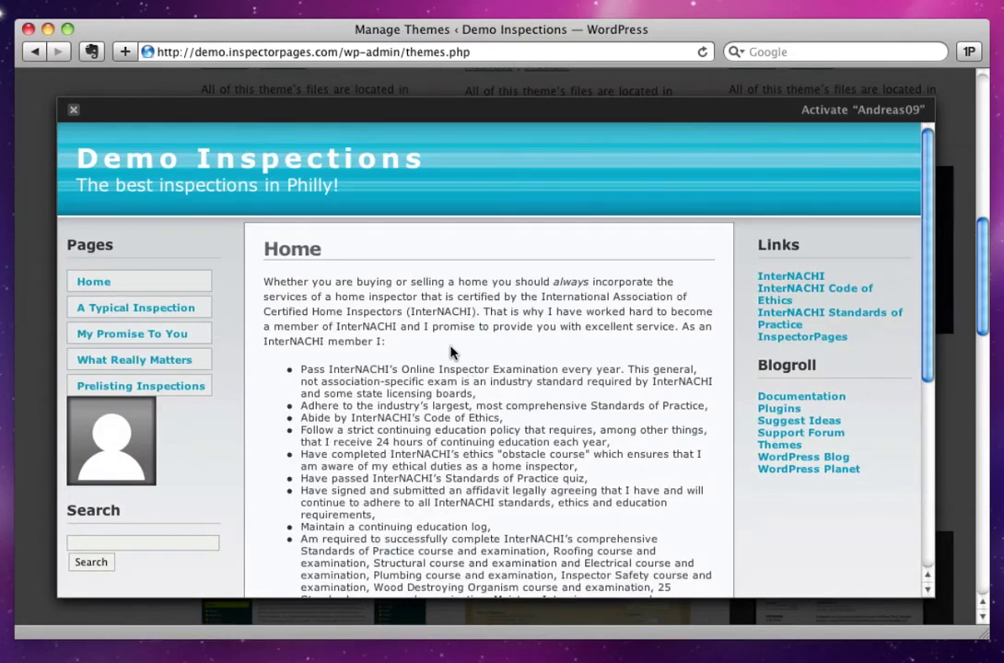
scroll(452, 353, "down", 5)
scroll(475, 353, "down", 4)
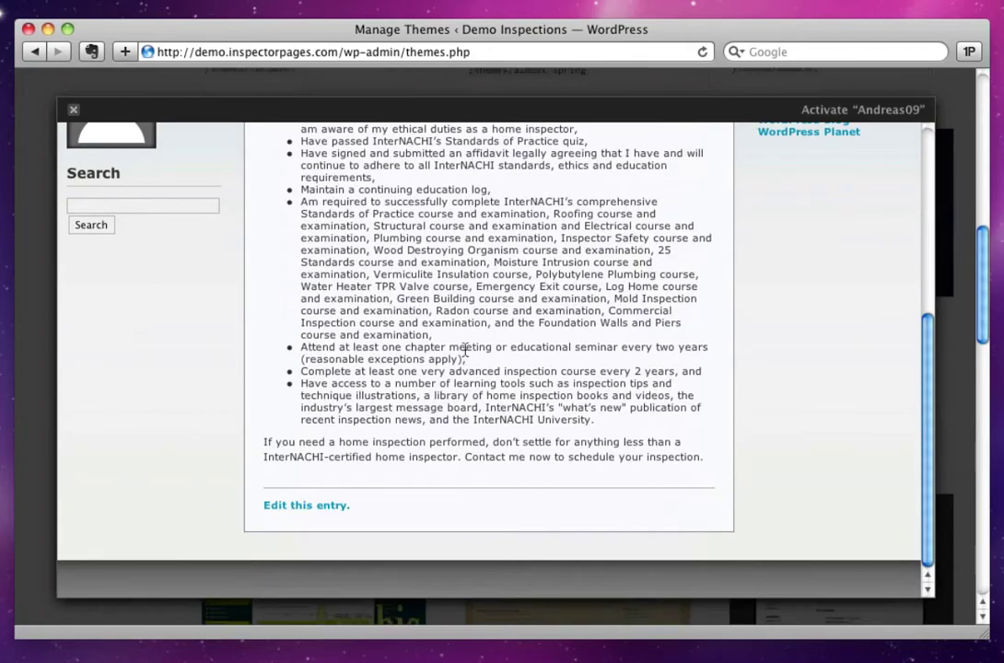
scroll(464, 347, "up", 8)
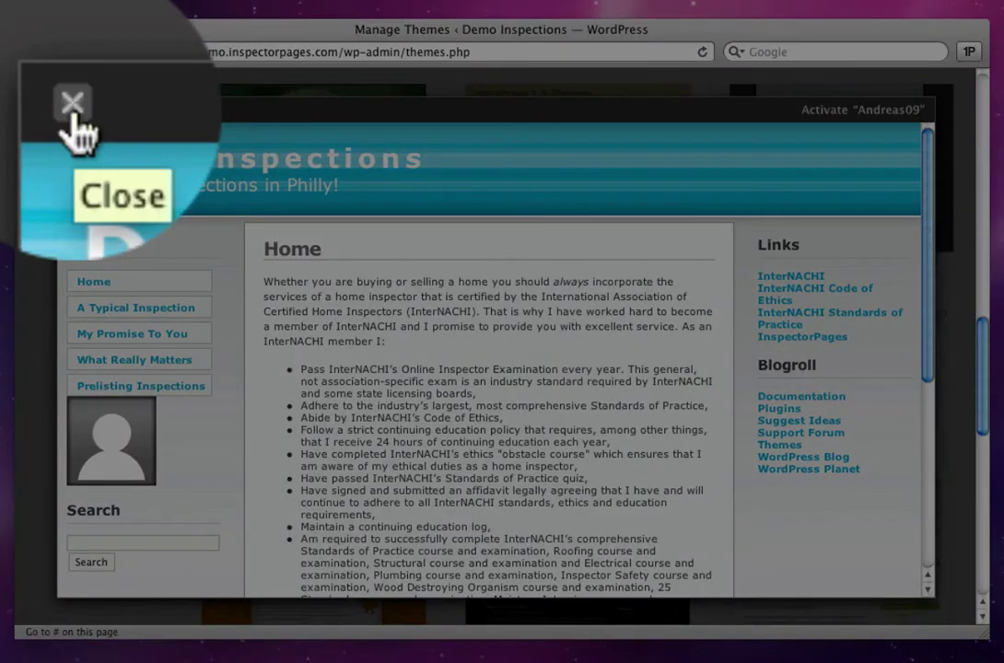
left_click(73, 114)
- Go to page 2 of the available themes and browse the themes there
scroll(571, 338, "down", 10)
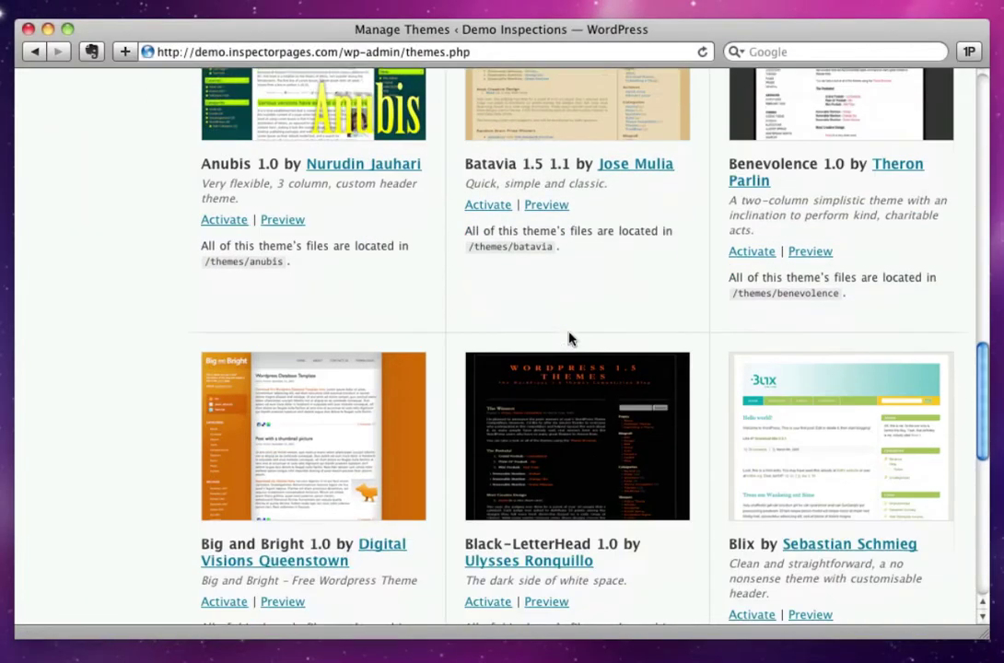
scroll(571, 338, "down", 3)
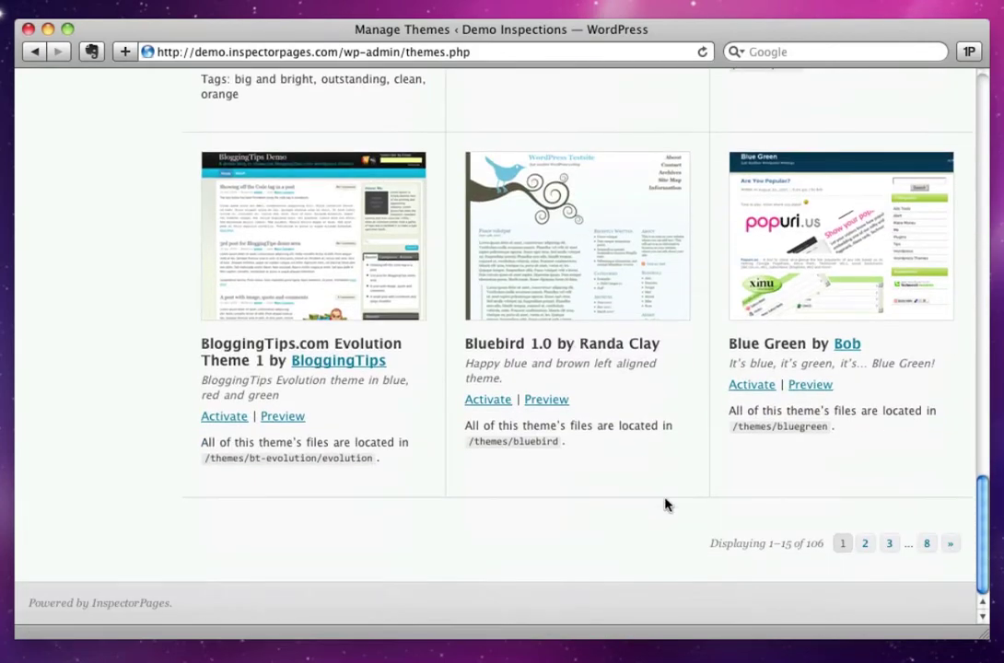
left_click(870, 547)
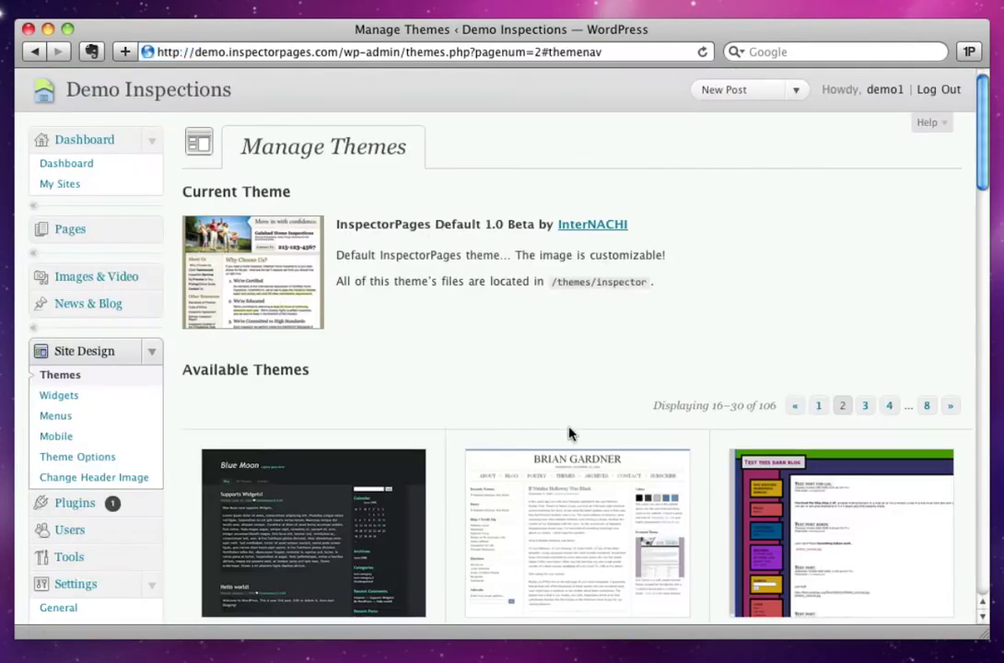
scroll(624, 409, "down", 8)
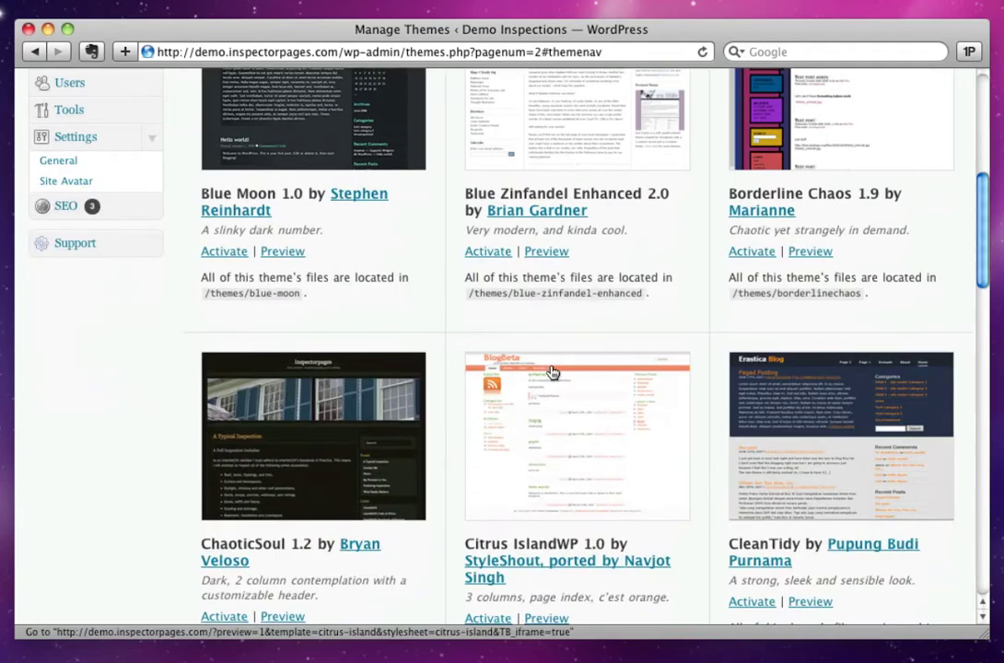
- Browse the remaining themes on page 2 of the available themes, including Compositio, Connections and Contempt
scroll(623, 361, "down", 2)
scroll(624, 361, "down", 5)
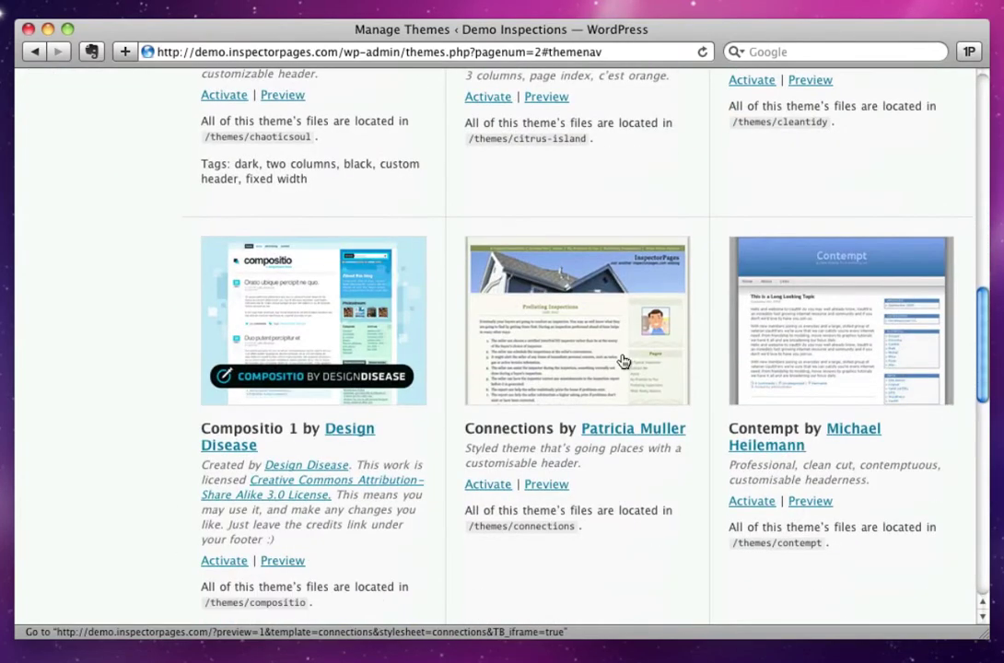
scroll(619, 381, "up", 15)
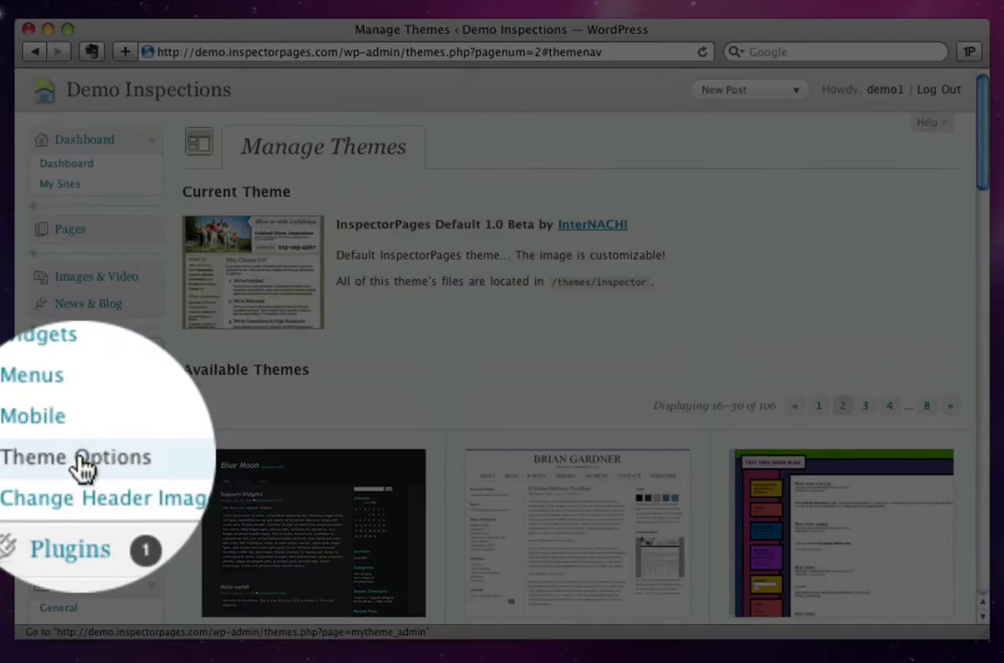
- Open the options of the current InspectorPages theme and fill in the company's phone number
left_click(79, 457)
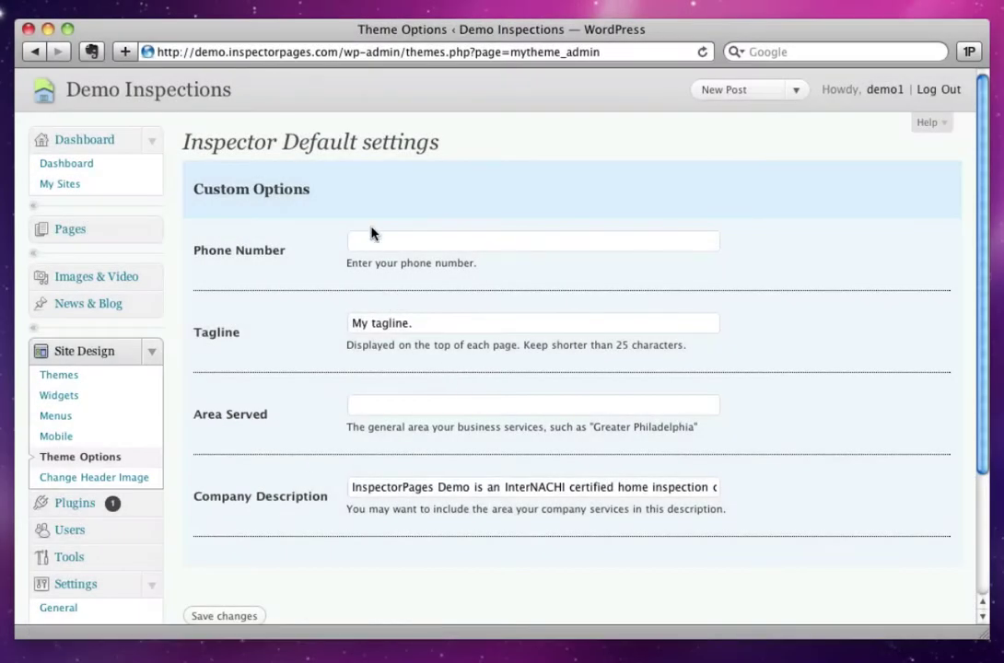
left_click(437, 240)
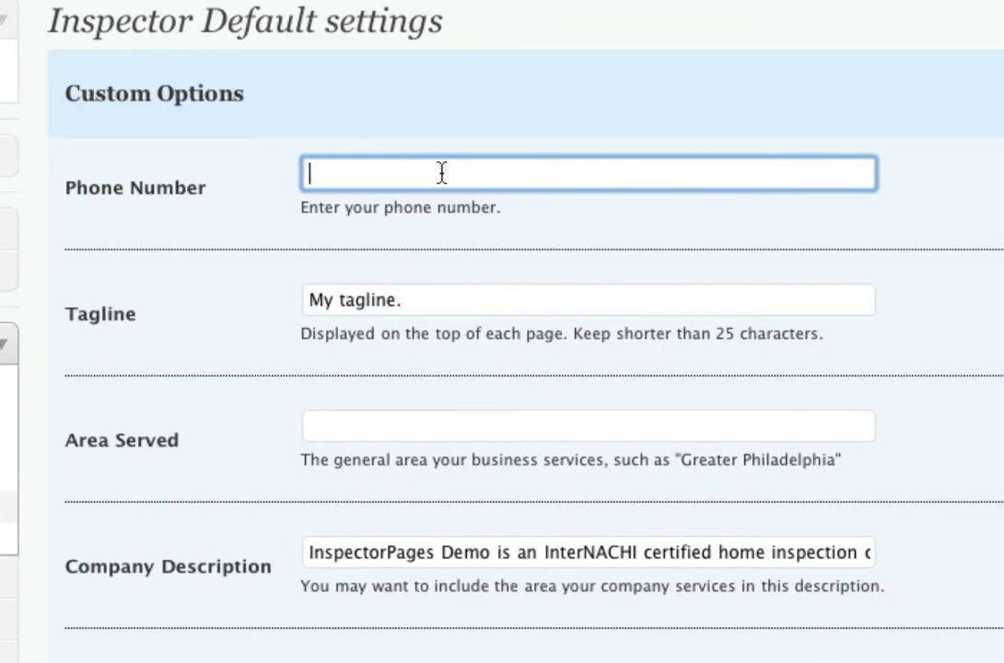
type("555")
key("Down")
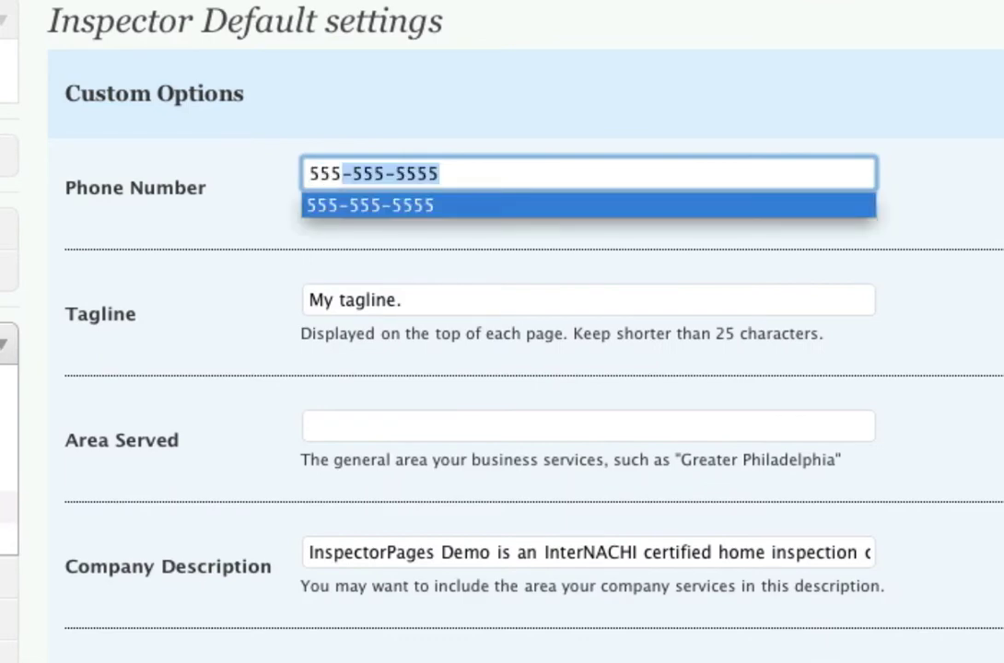
key("Return")
left_click(472, 185)
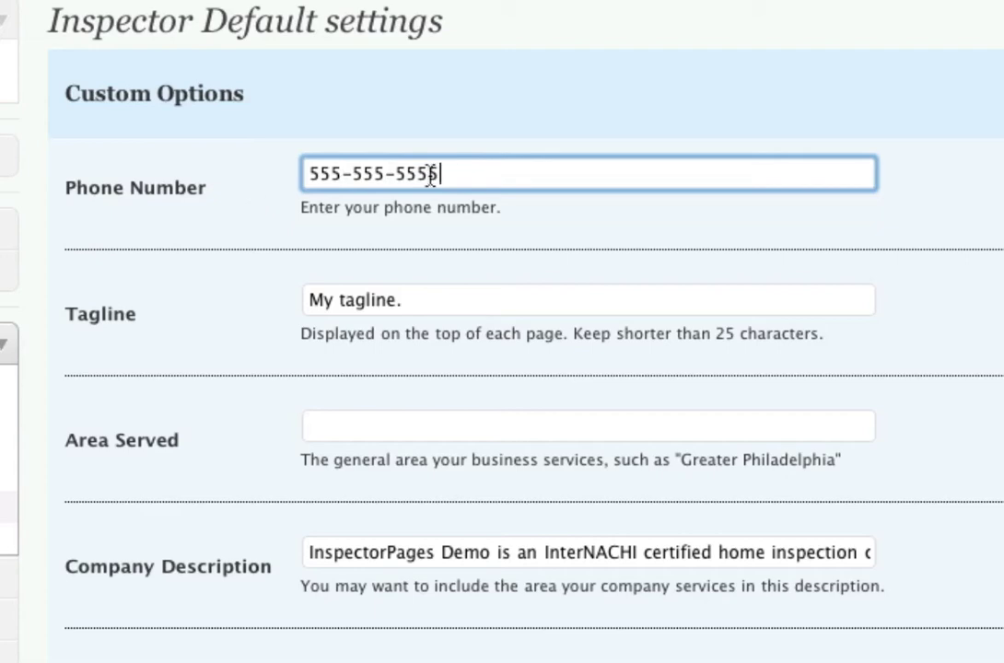
- Replace the theme's tagline with "Move in with confidence!"
left_click(447, 309)
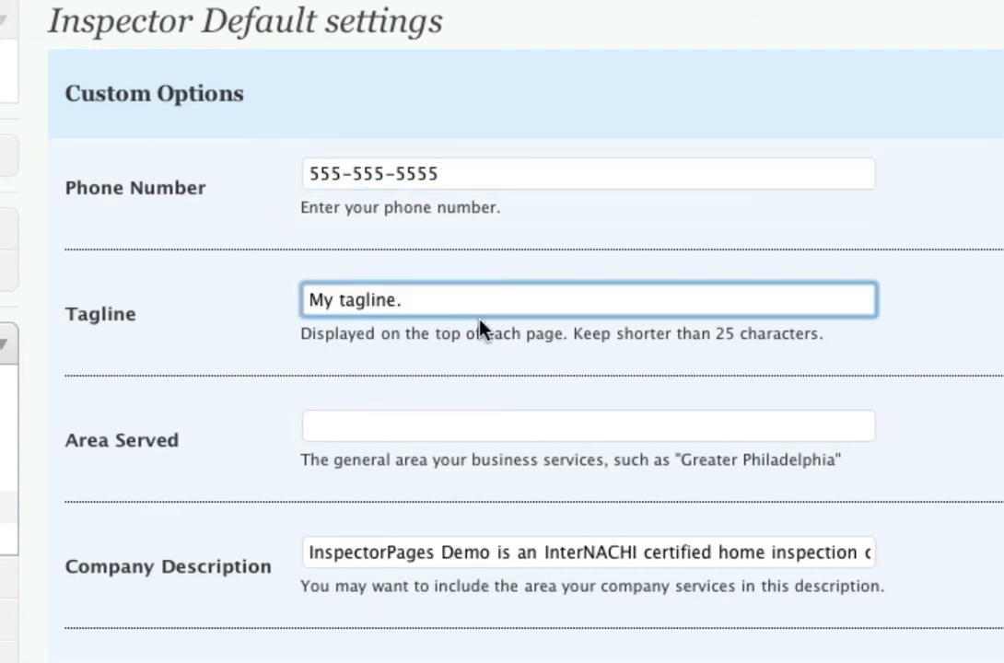
key("super+a")
type("Move i")
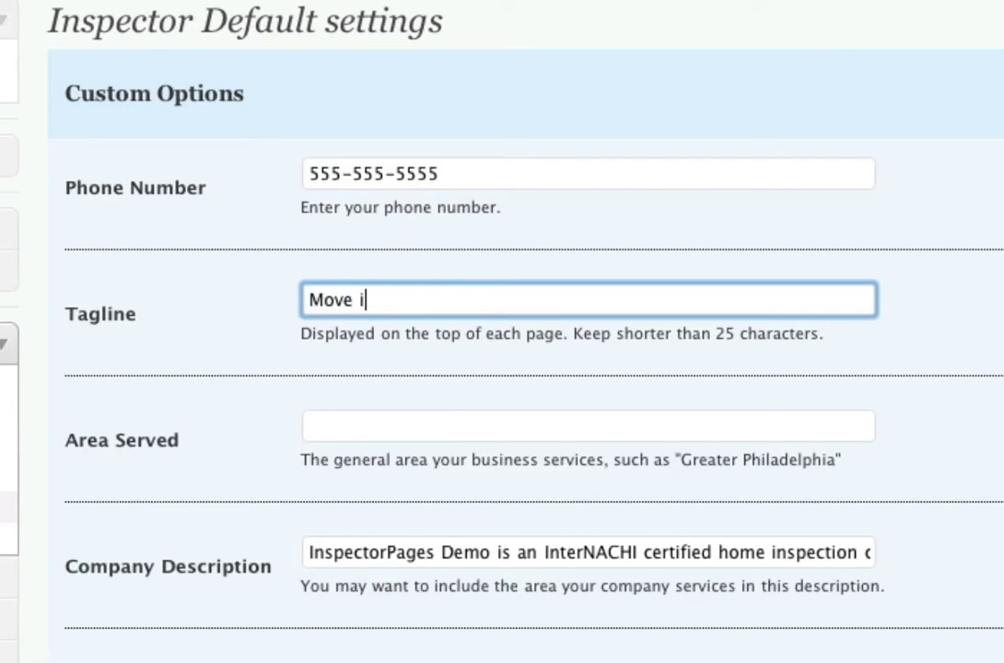
type("n with confidence!")
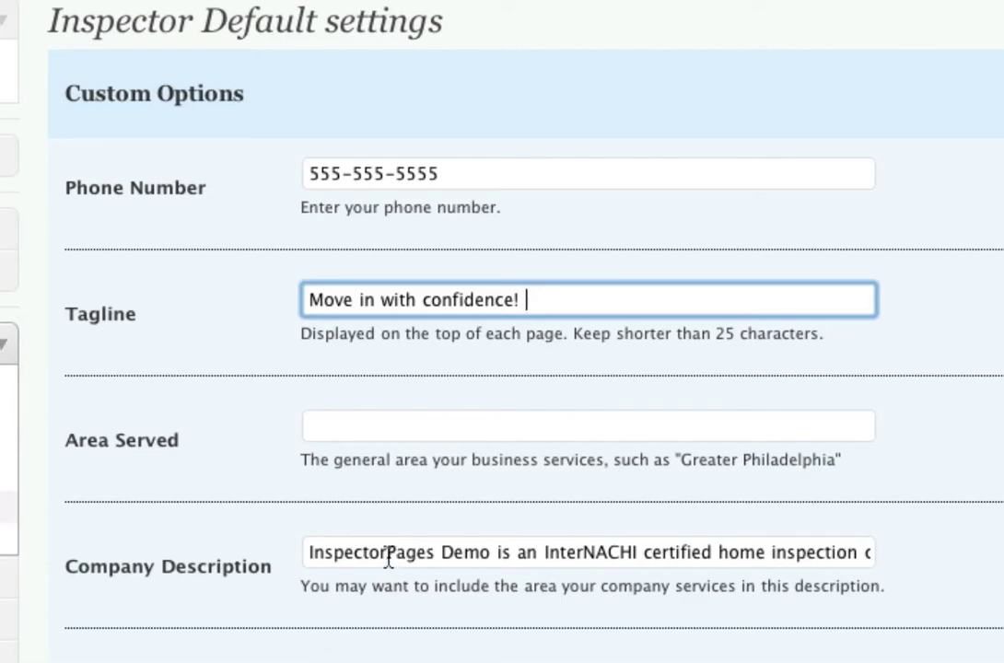
- Change the company name at the start of the company description to "Demo Inspections" and save the theme options
left_click(491, 553)
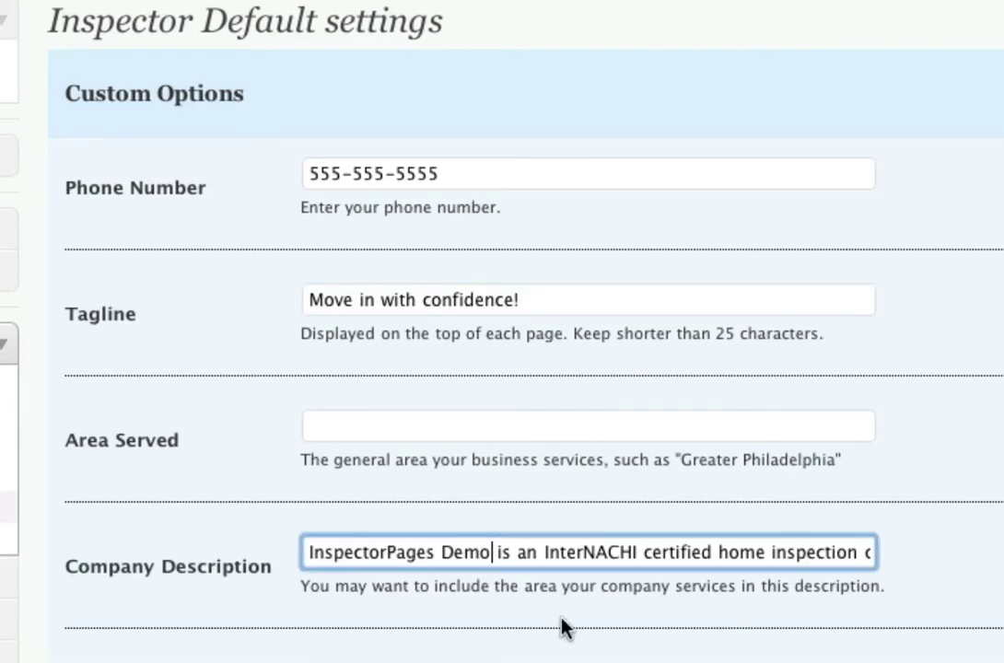
key("super+shift+Left")
type("Demo Inspe")
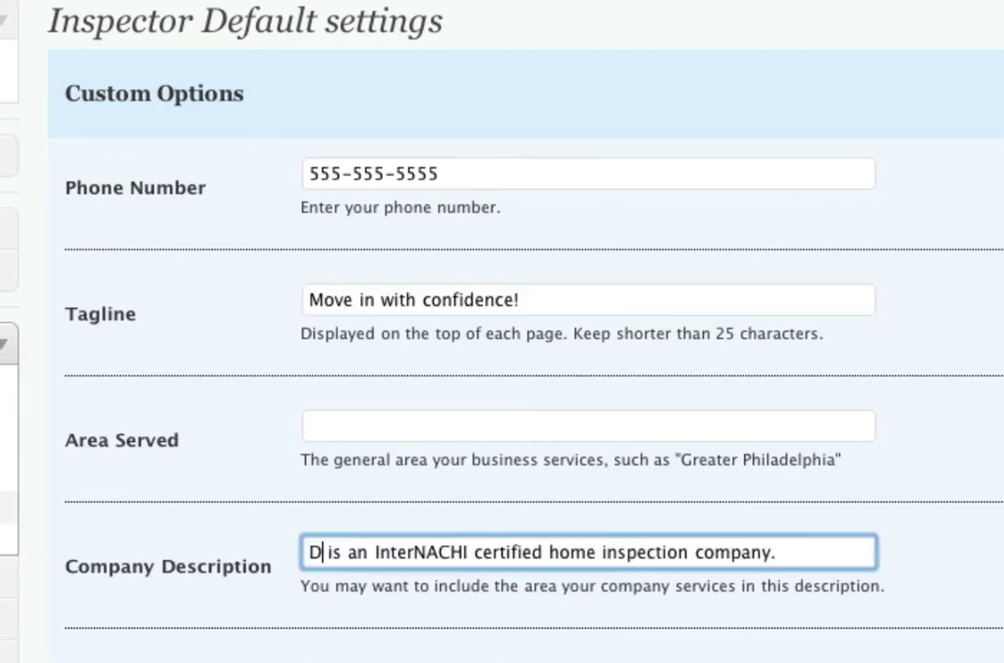
type("ctions")
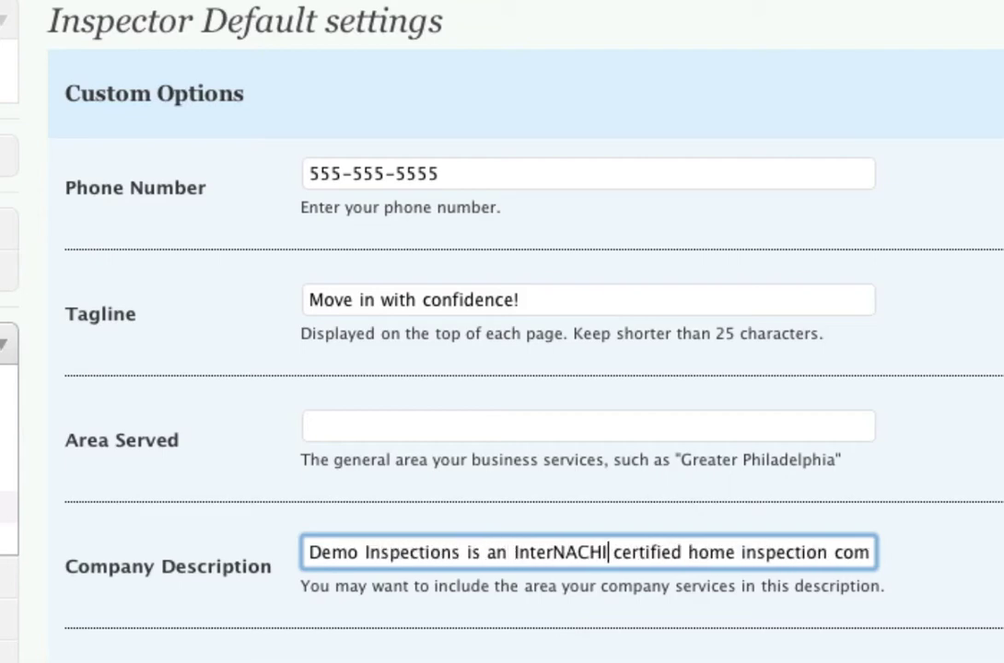
key("End")
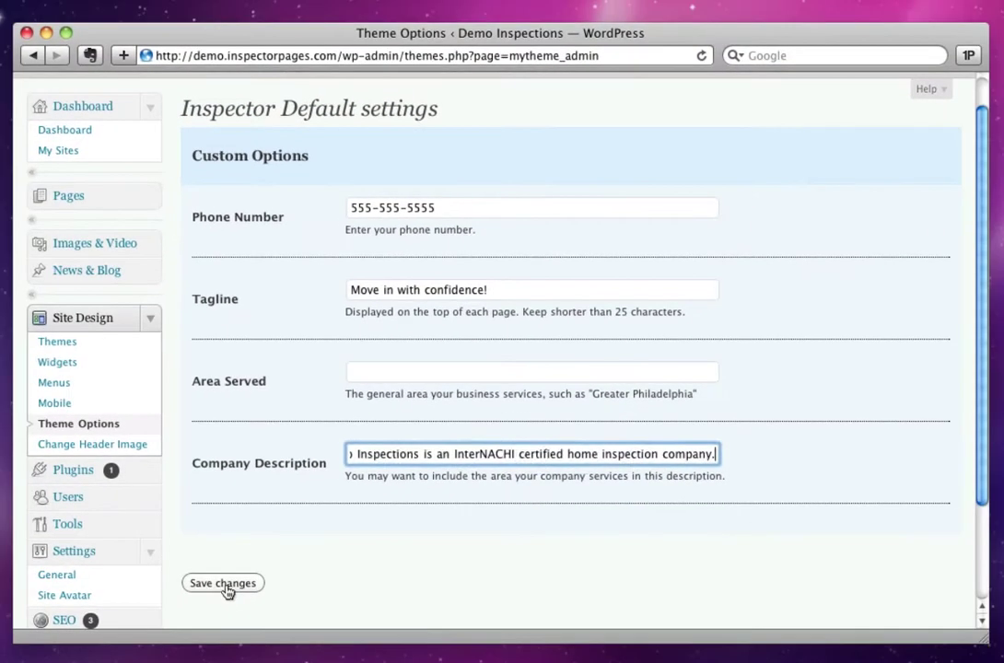
left_click(223, 583)
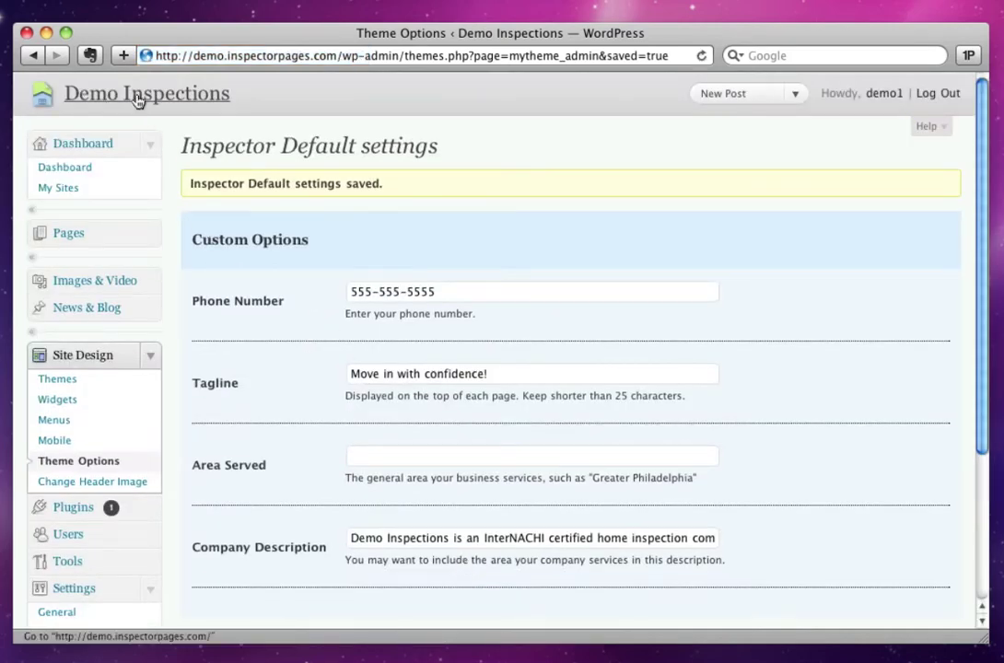
- View the public home page and check the tagline and phone number in the header and the company description in the footer
left_click(138, 97)
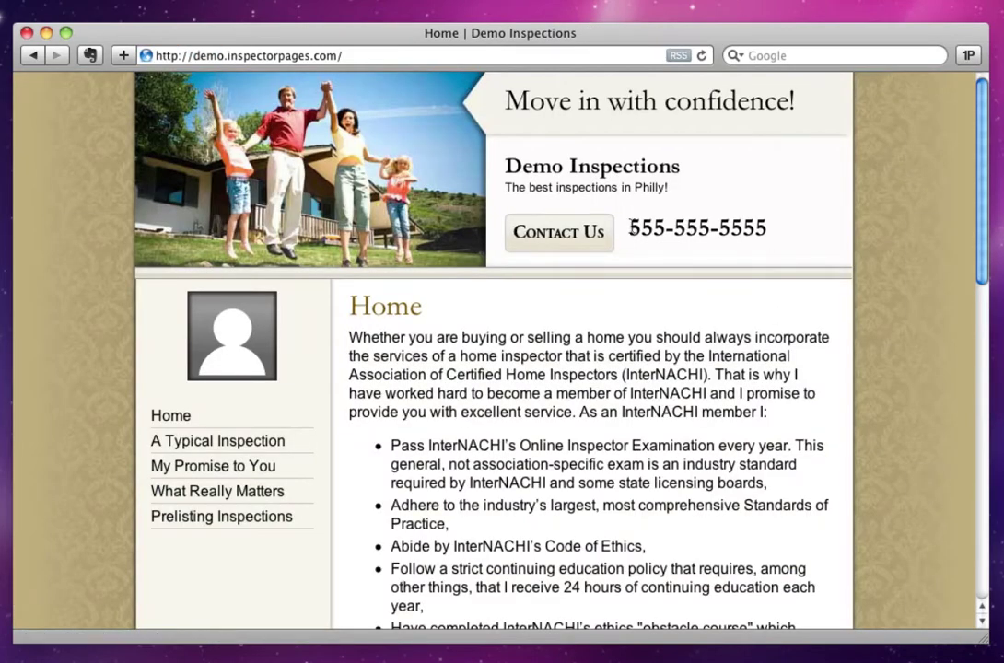
left_click_drag(632, 228, 789, 228)
left_click(762, 232)
scroll(985, 169, "down", 10)
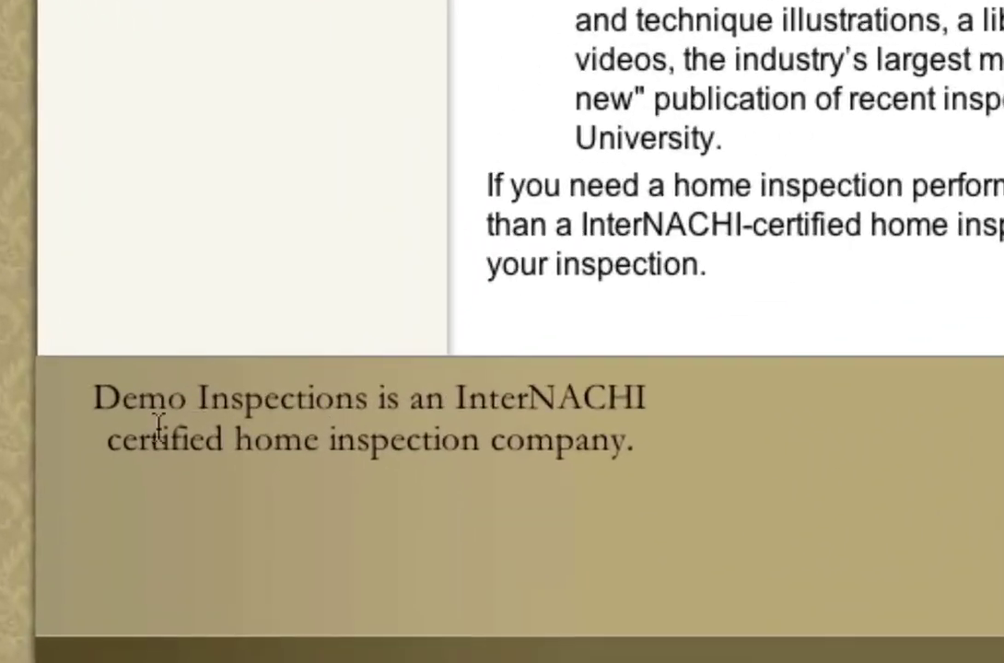
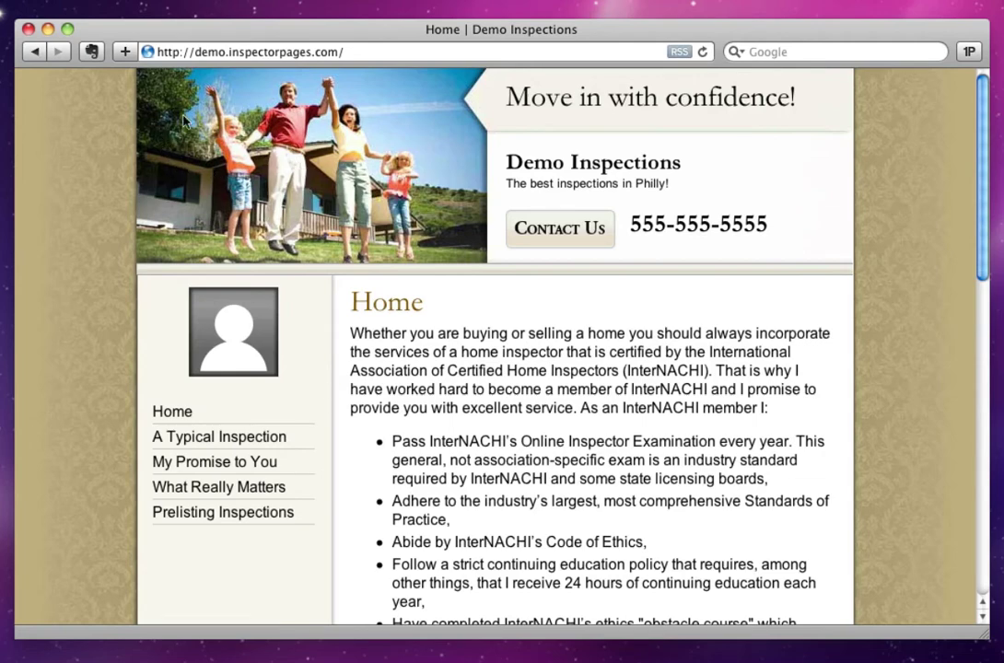
- Return to the admin area and upload Logo.gif from the InspectorPages Demo folder as the new custom header image
left_click(42, 55)
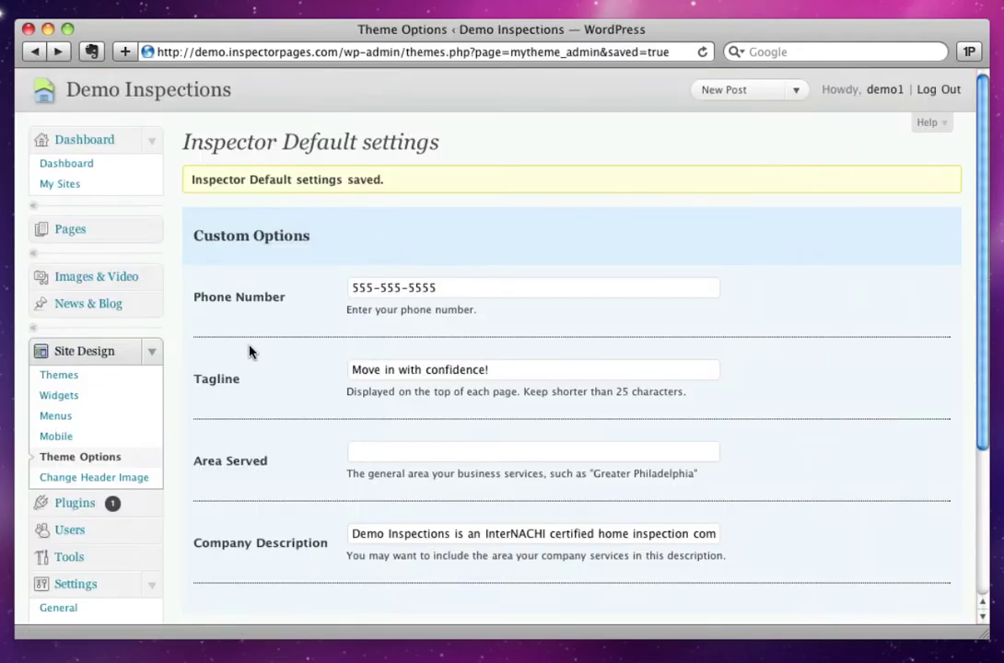
left_click(146, 480)
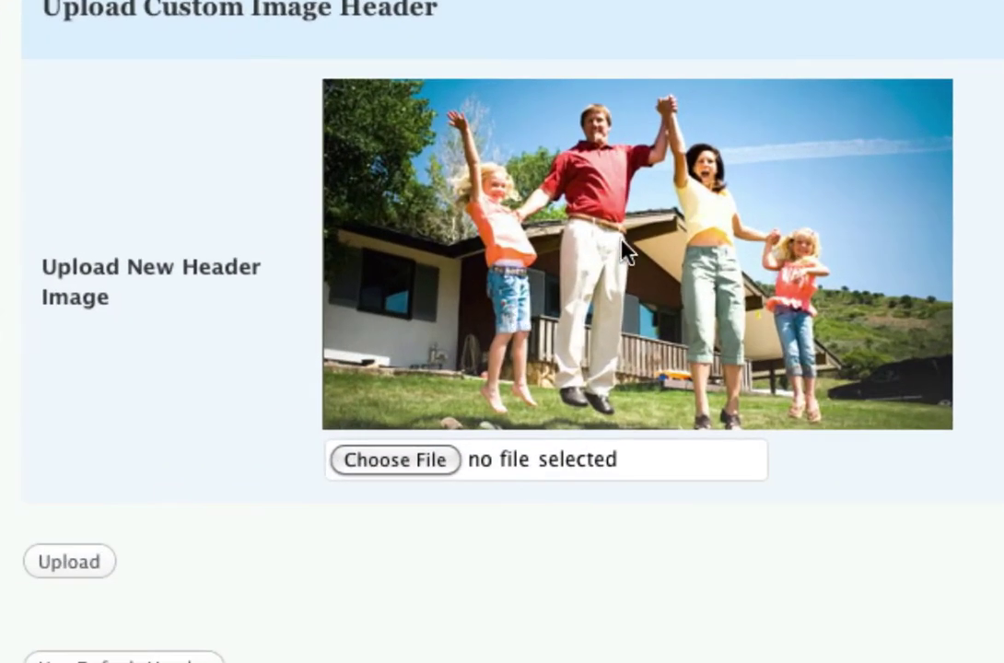
left_click(410, 463)
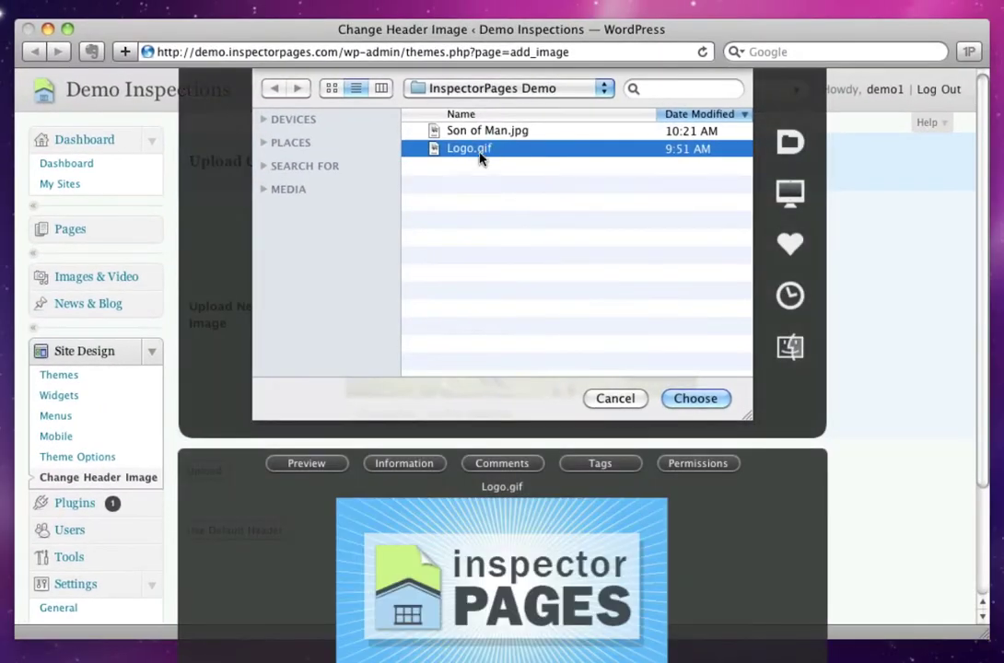
left_click(710, 405)
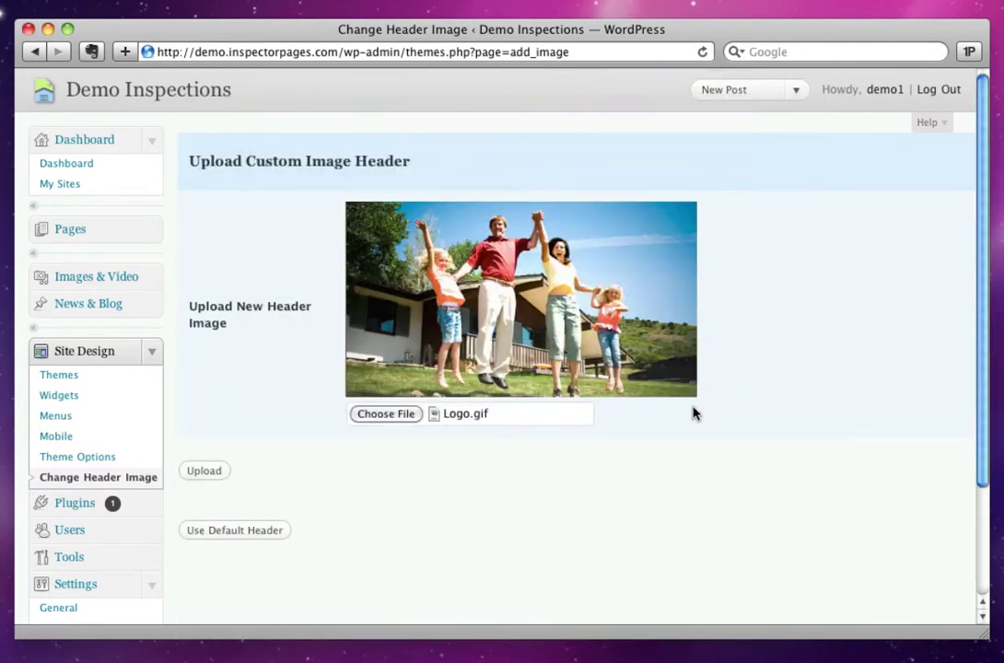
left_click(207, 472)
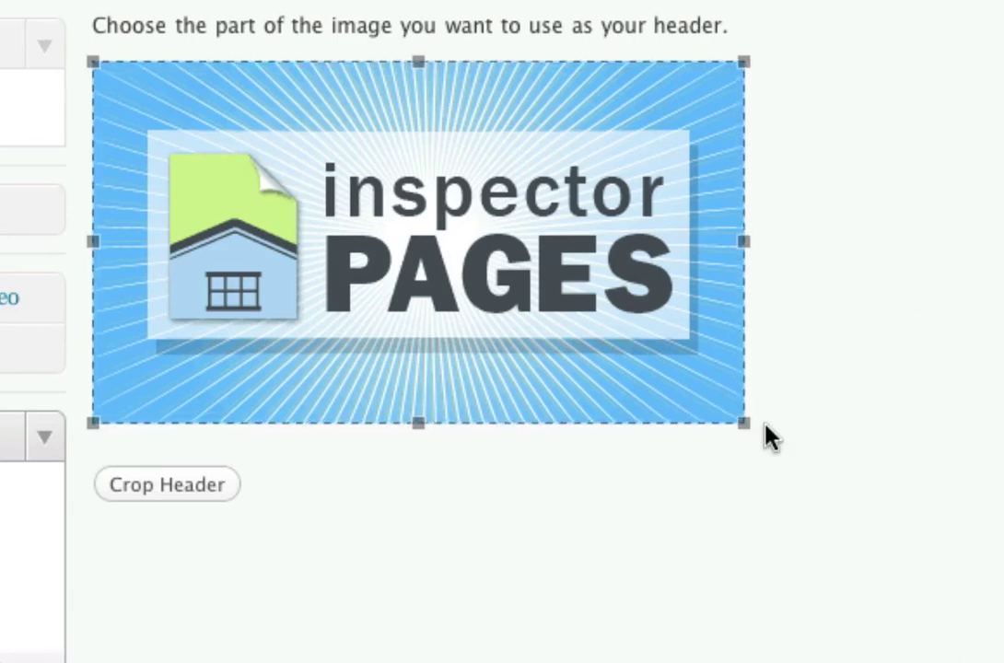
- Try out smaller crop selections at different positions on the uploaded logo image
left_click_drag(742, 417, 498, 310)
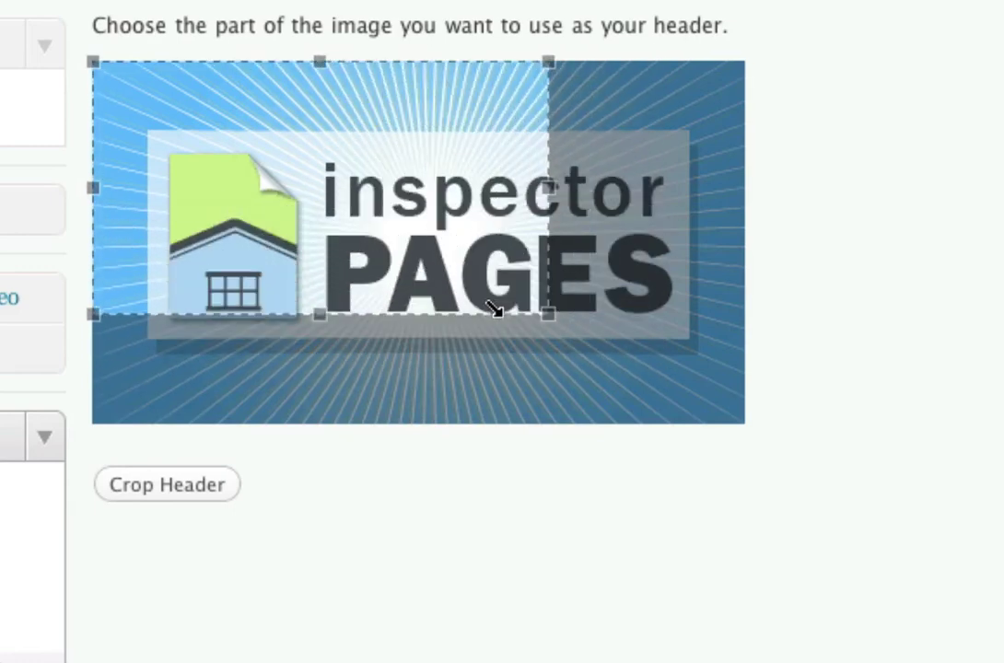
left_click_drag(330, 179, 417, 224)
left_click(172, 93)
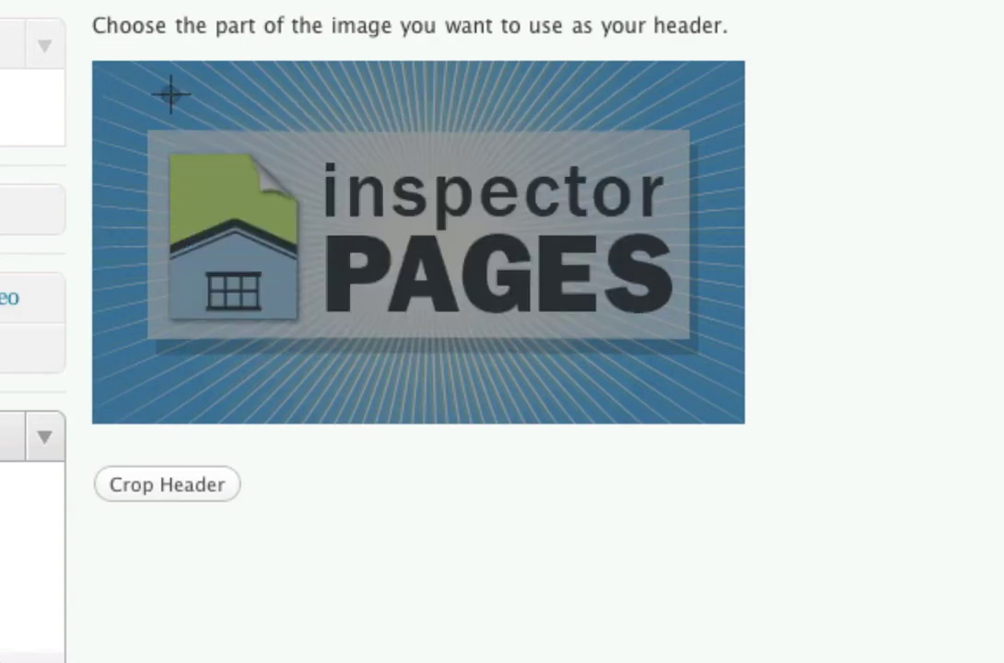
left_click_drag(176, 108, 571, 327)
left_click_drag(489, 271, 356, 161)
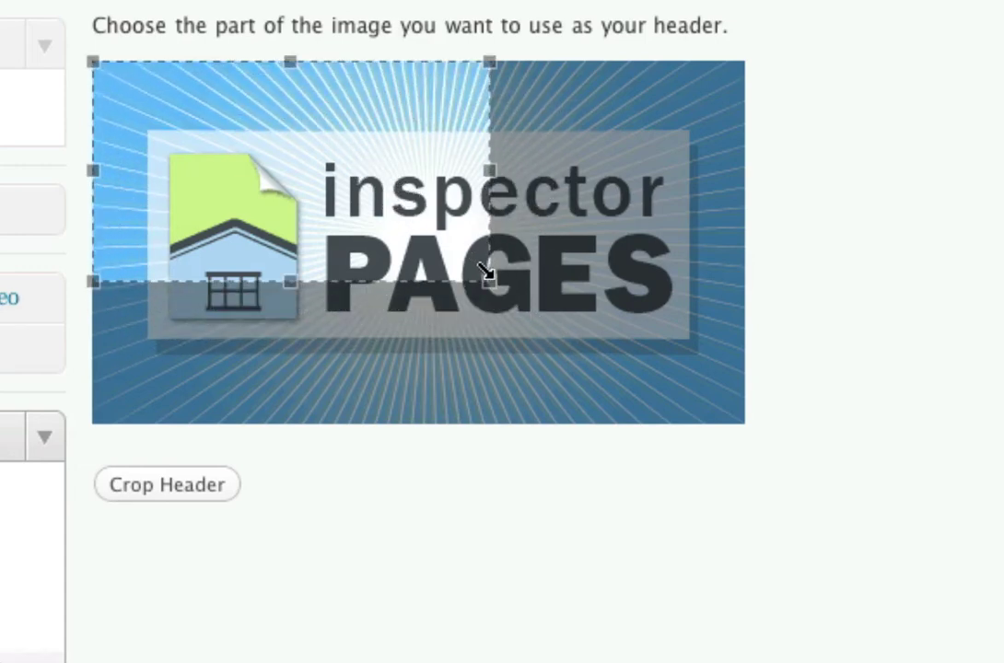
- Extend the crop selection to cover the whole logo image and crop the header
left_click_drag(489, 281, 825, 404)
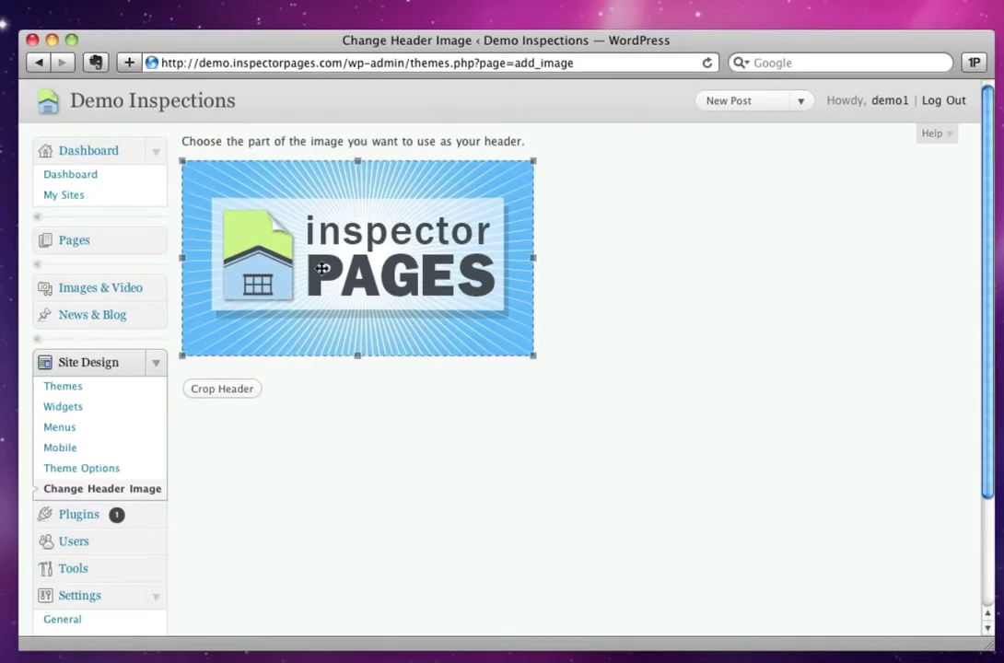
left_click(235, 394)
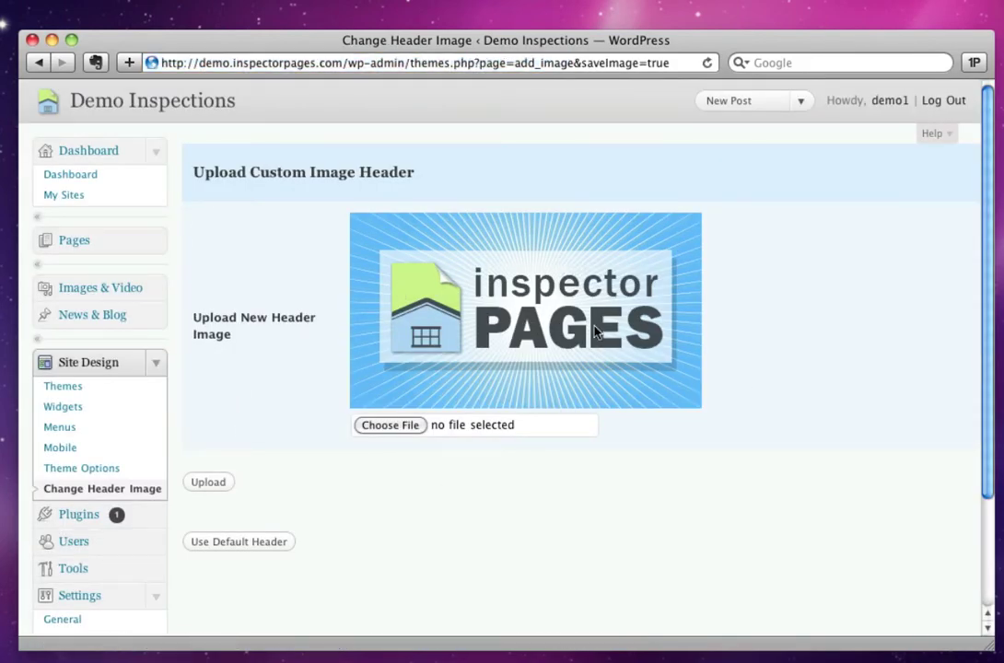
- View the public home page and check the new header image and the avatar placeholder above the page links
left_click(106, 108)
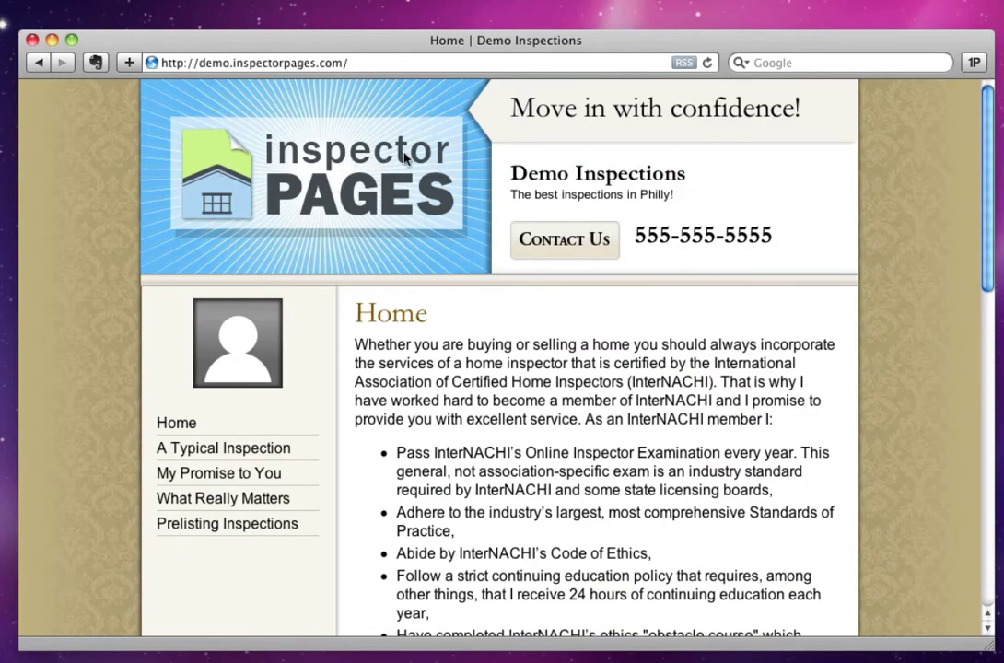
scroll(570, 279, "down", 10)
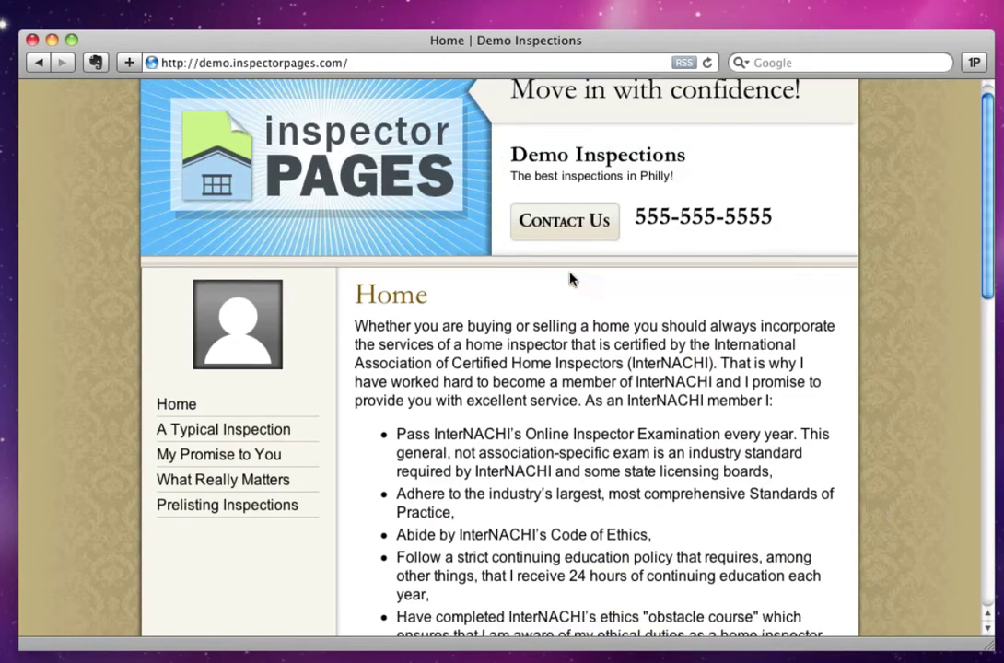
scroll(552, 287, "up", 10)
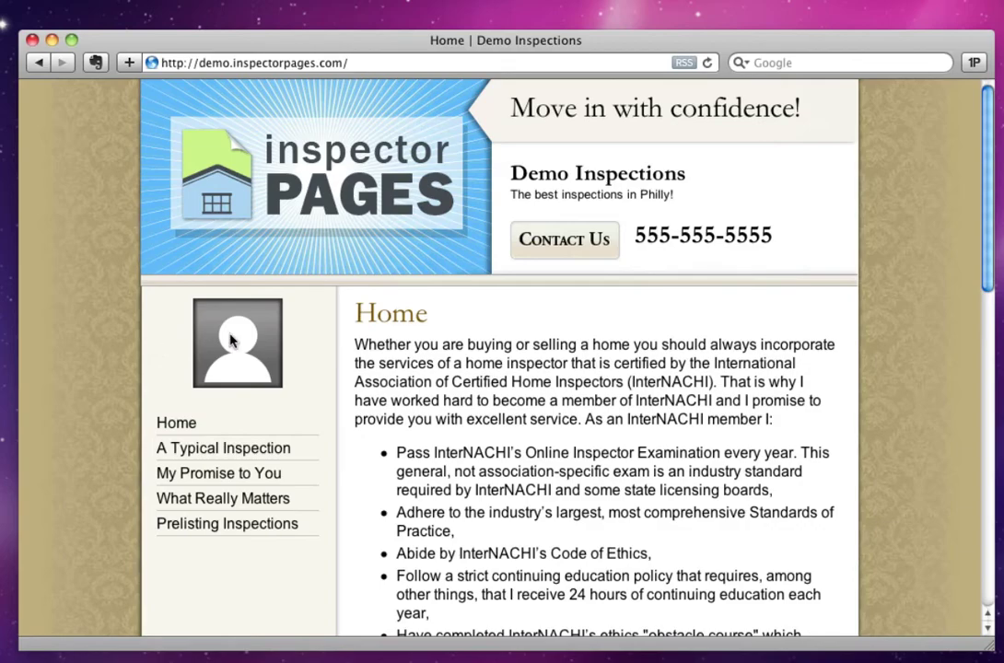
scroll(332, 345, "down", 10)
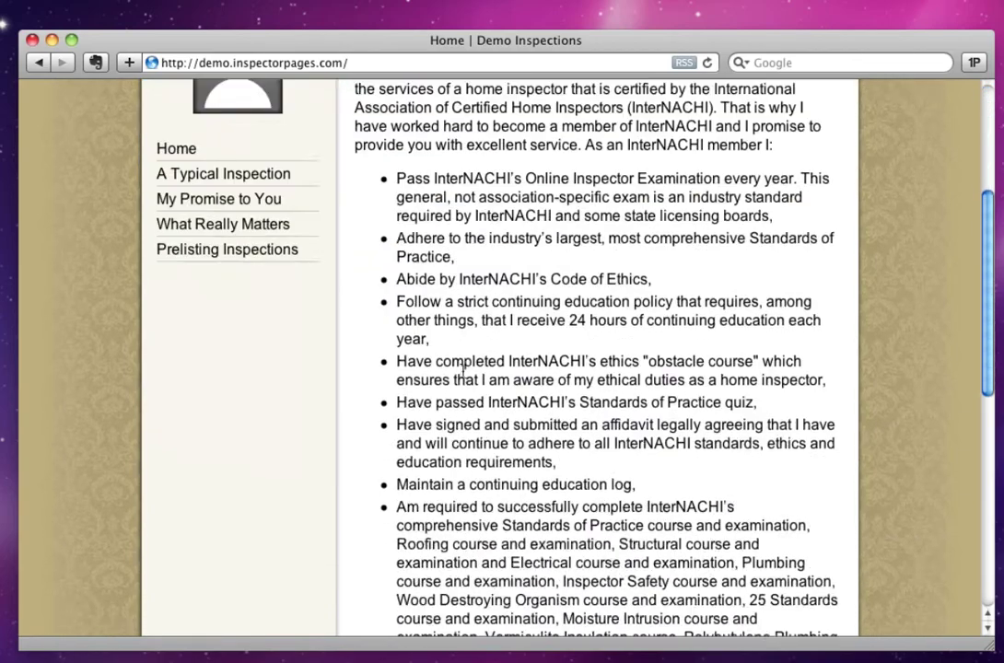
scroll(465, 371, "up", 10)
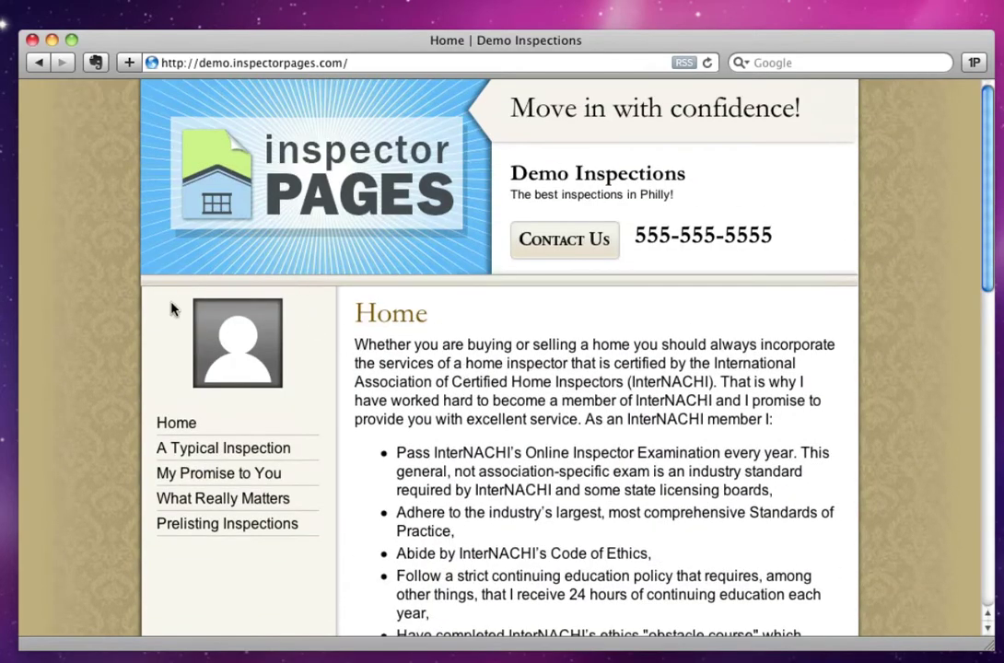
- Return to the admin area and open the Site Avatar settings page
left_click(38, 64)
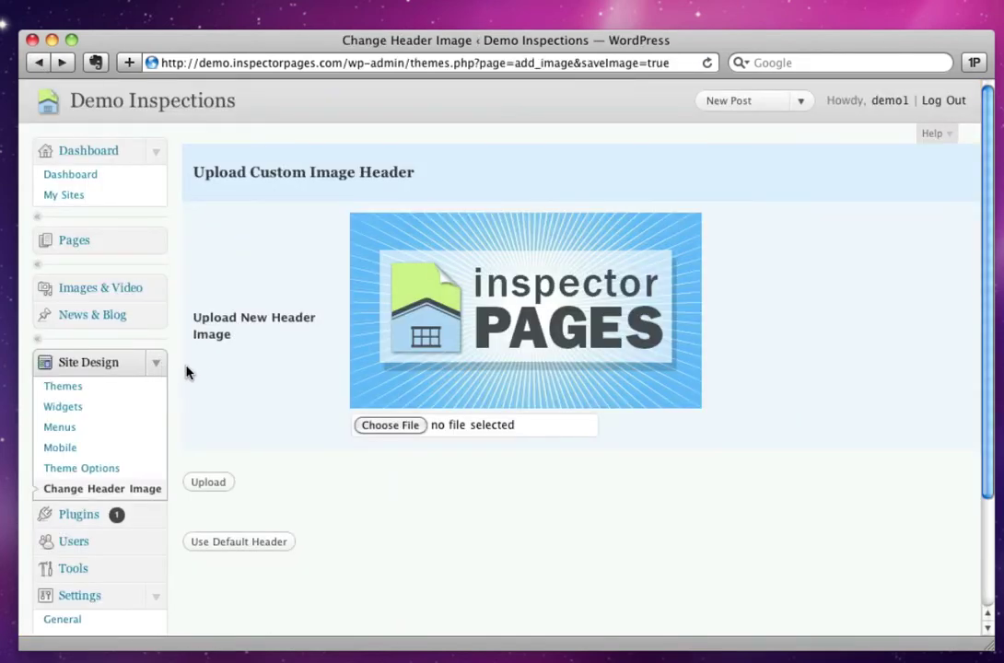
left_click(155, 366)
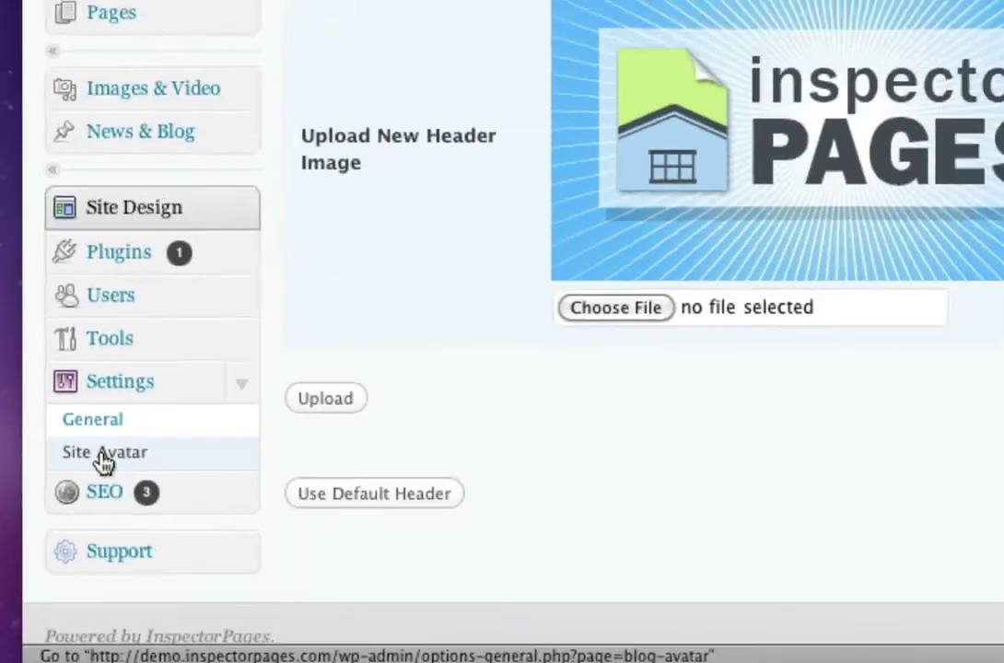
left_click(161, 359)
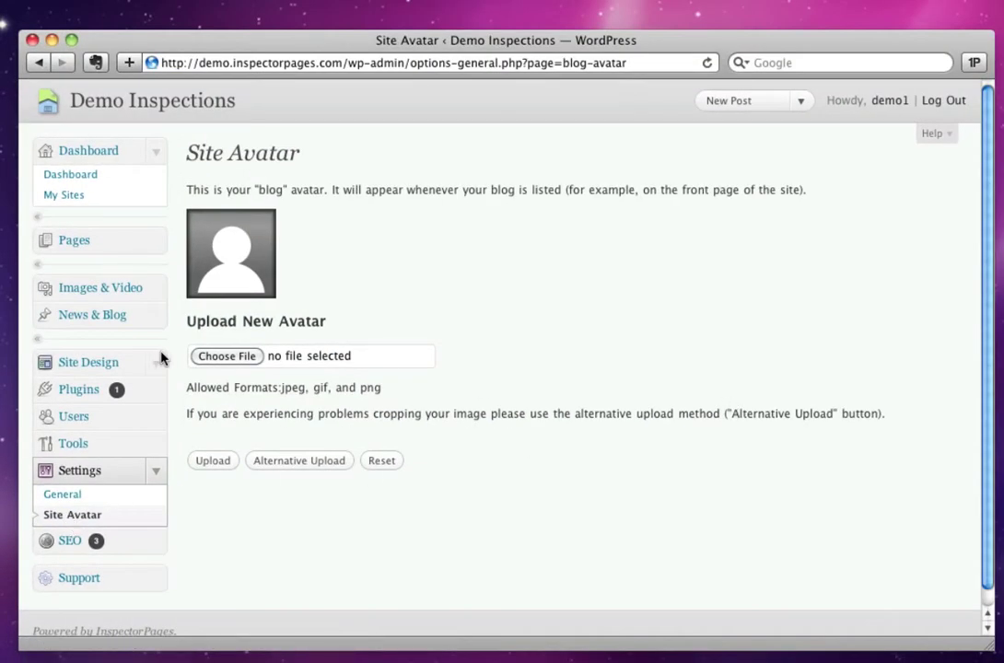
- Upload the image file Son of Man.jpg as the new site avatar
left_click(245, 359)
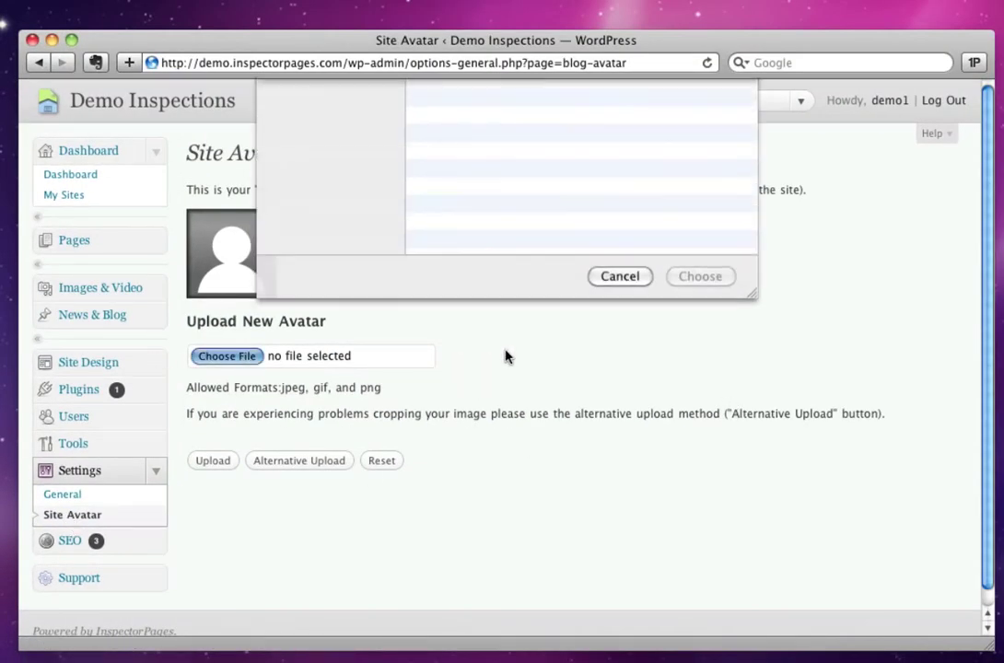
left_click(516, 143)
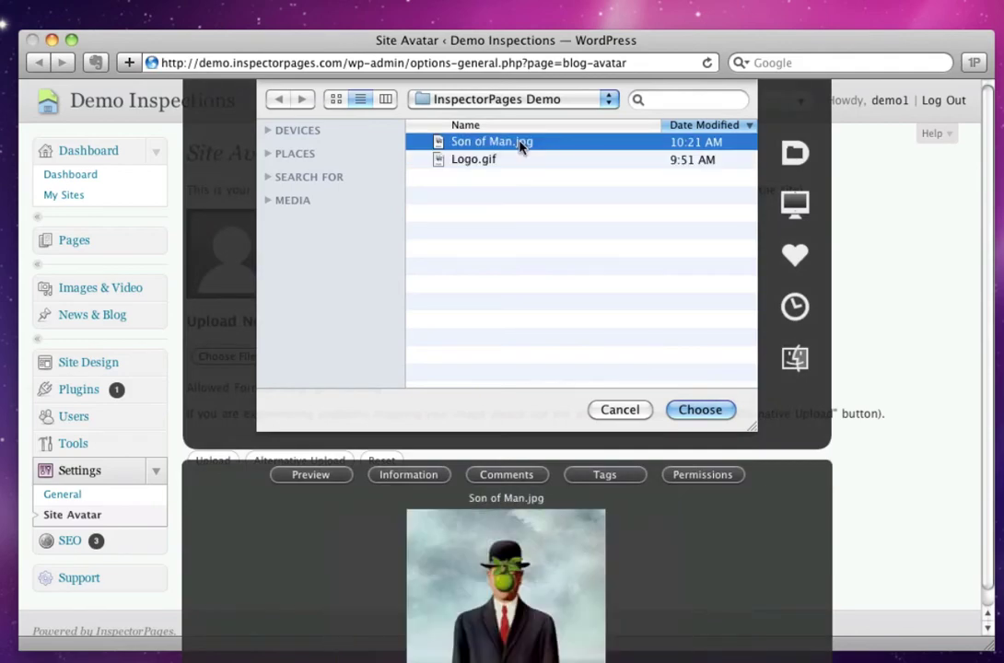
left_click(717, 412)
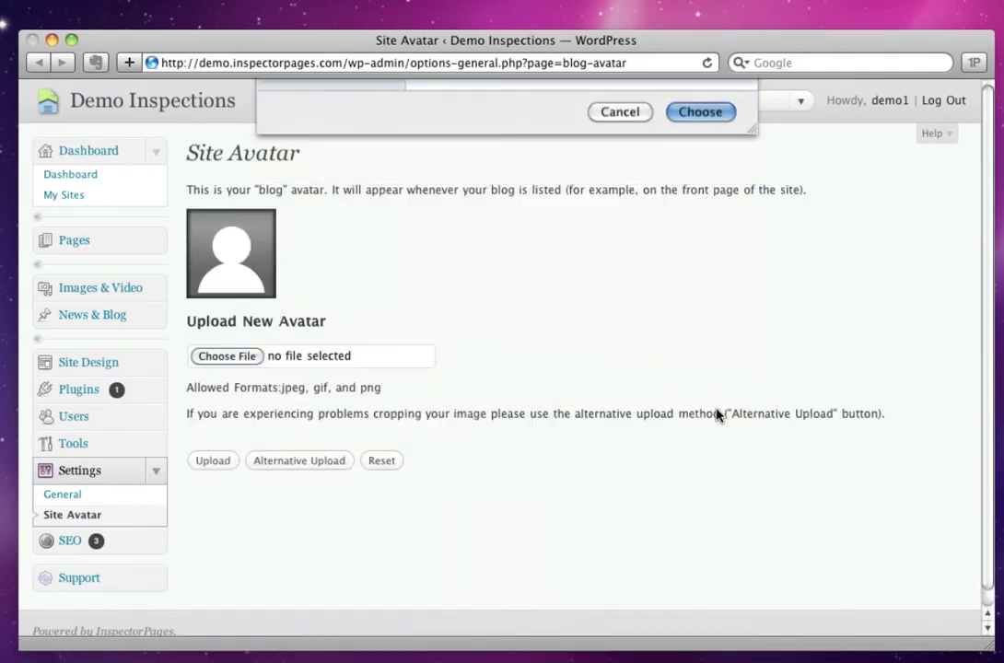
left_click(210, 463)
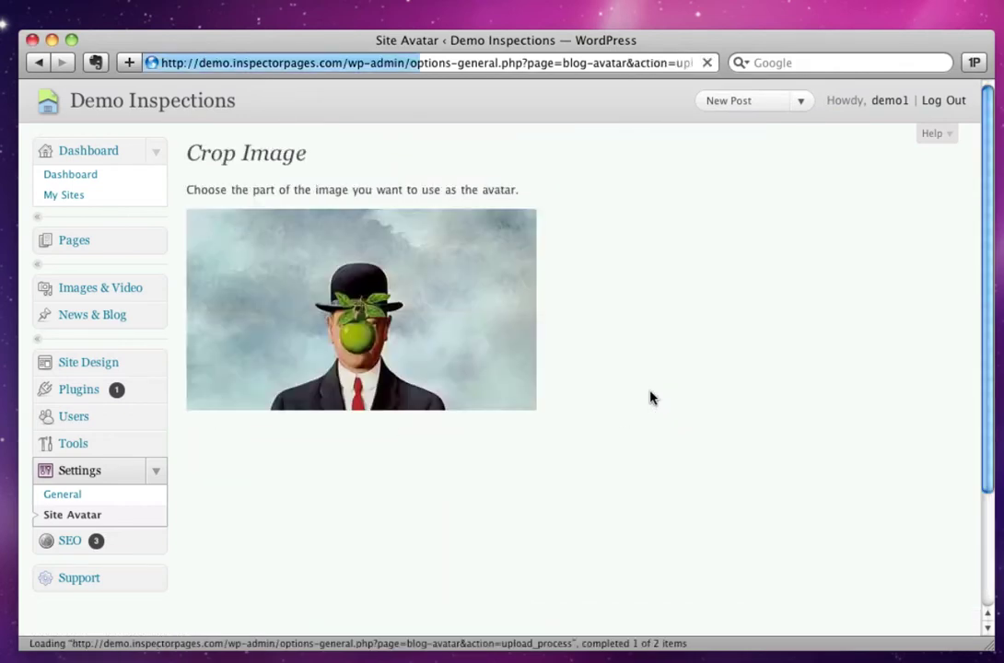
- Move the crop selection over the man's hat and apple-covered face, and crop the avatar image
scroll(704, 383, "down", 4)
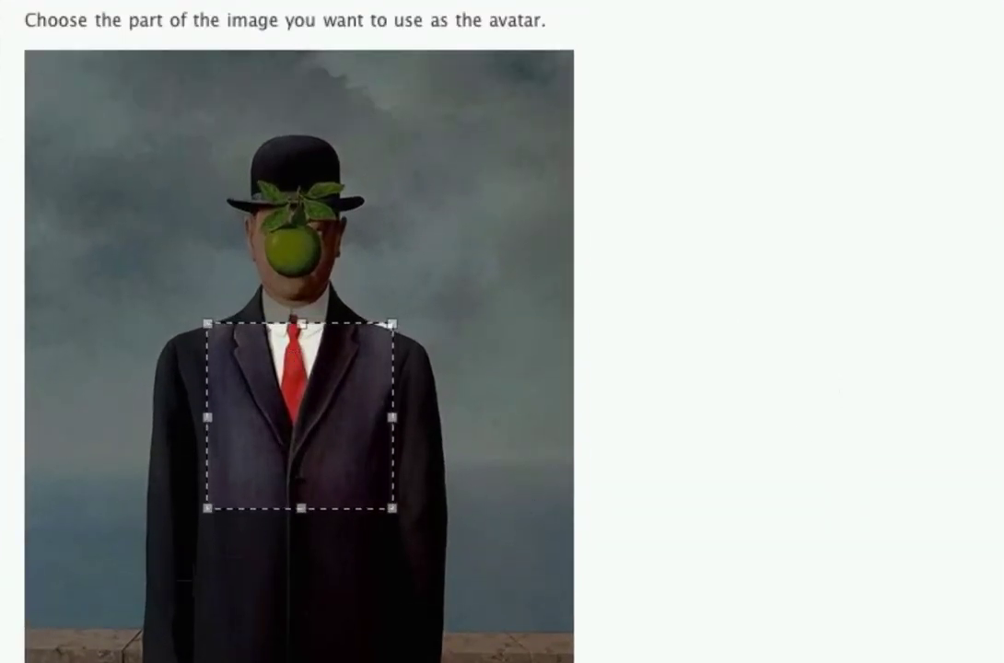
left_click_drag(316, 473, 300, 256)
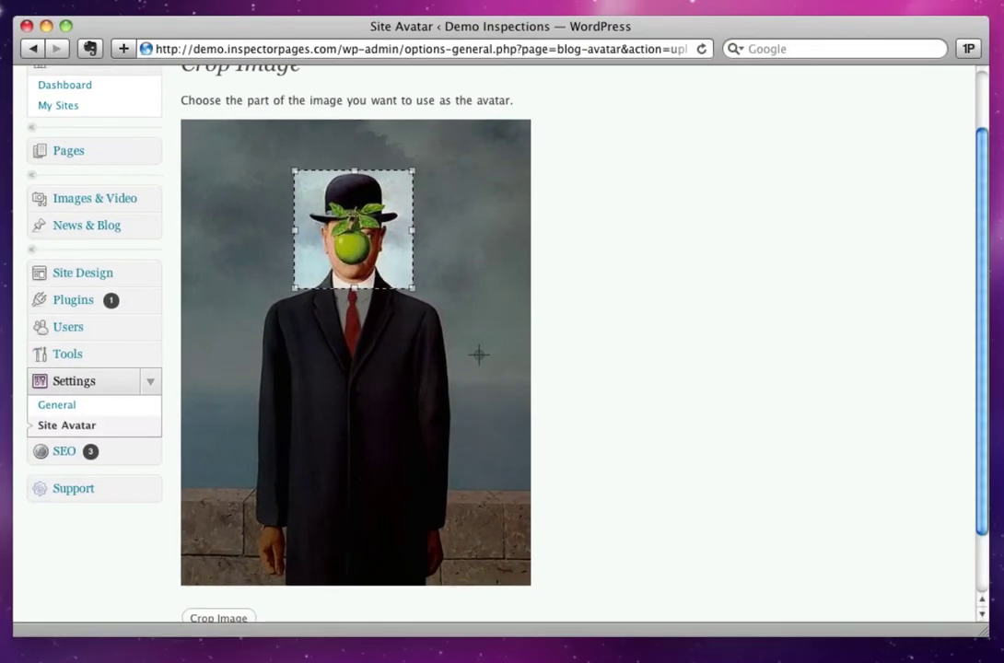
scroll(649, 430, "down", 3)
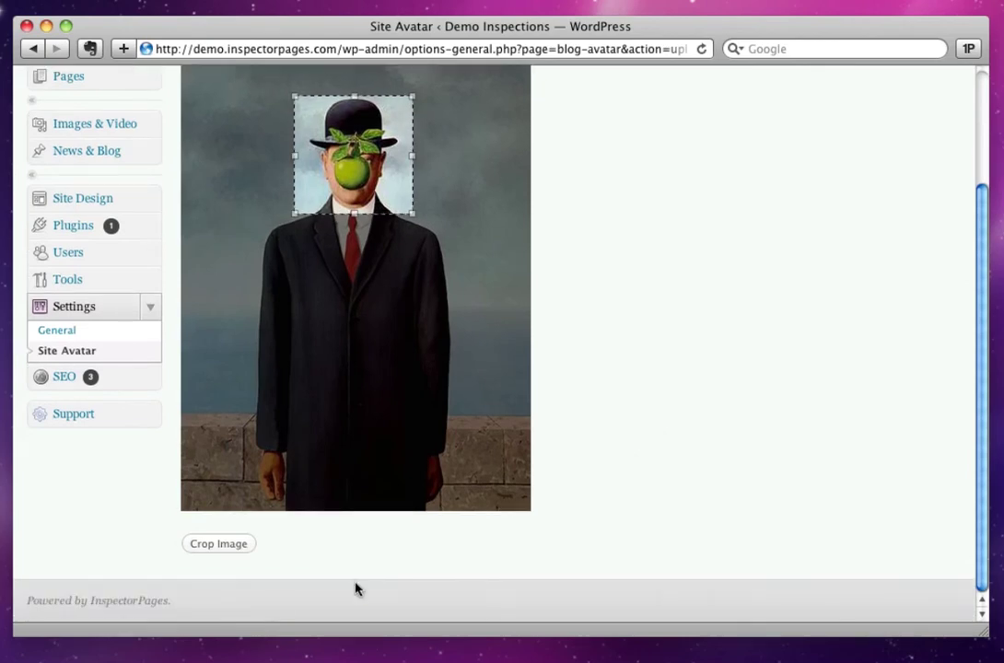
left_click(220, 544)
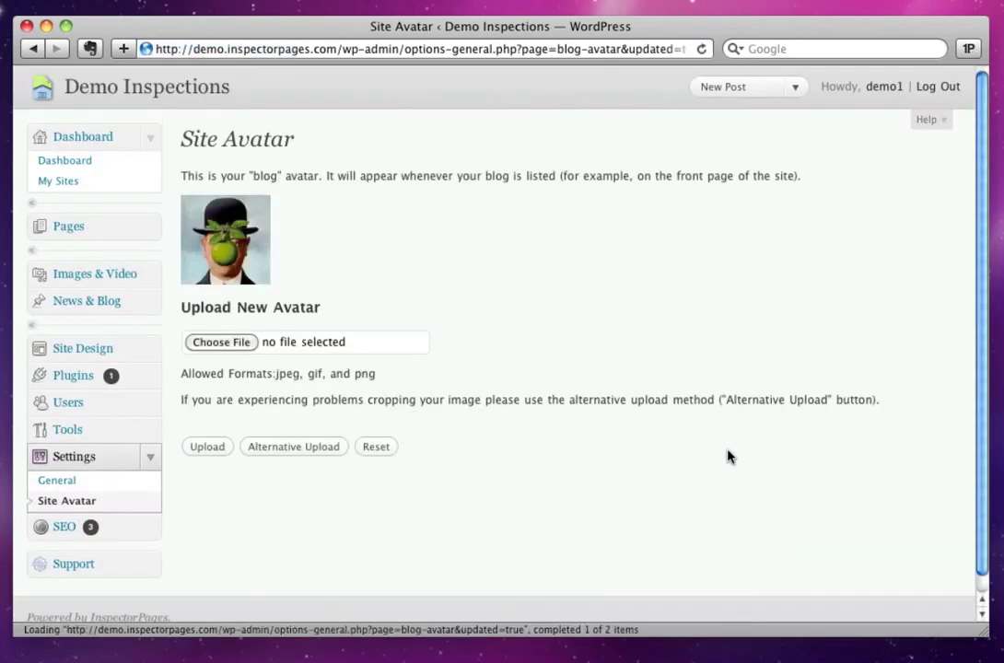
- View the public home page and look over its header, new avatar, page text and footer
left_click(118, 89)
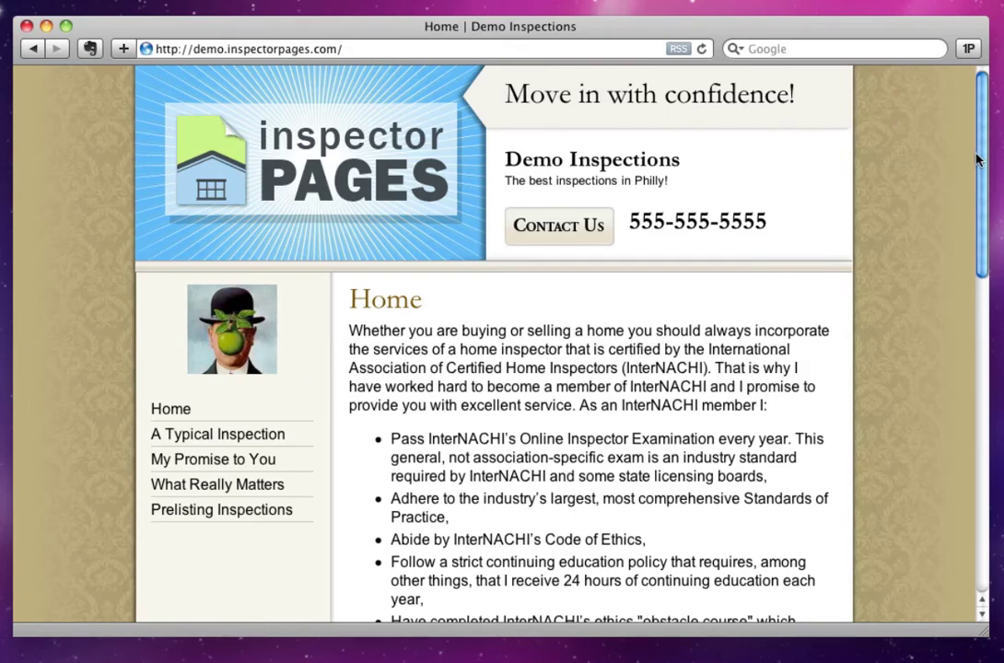
mouse_move(982, 158)
left_mouse_down()
mouse_move(977, 527)
mouse_move(982, 158)
left_mouse_up()
left_click_drag(984, 208, 954, 545)
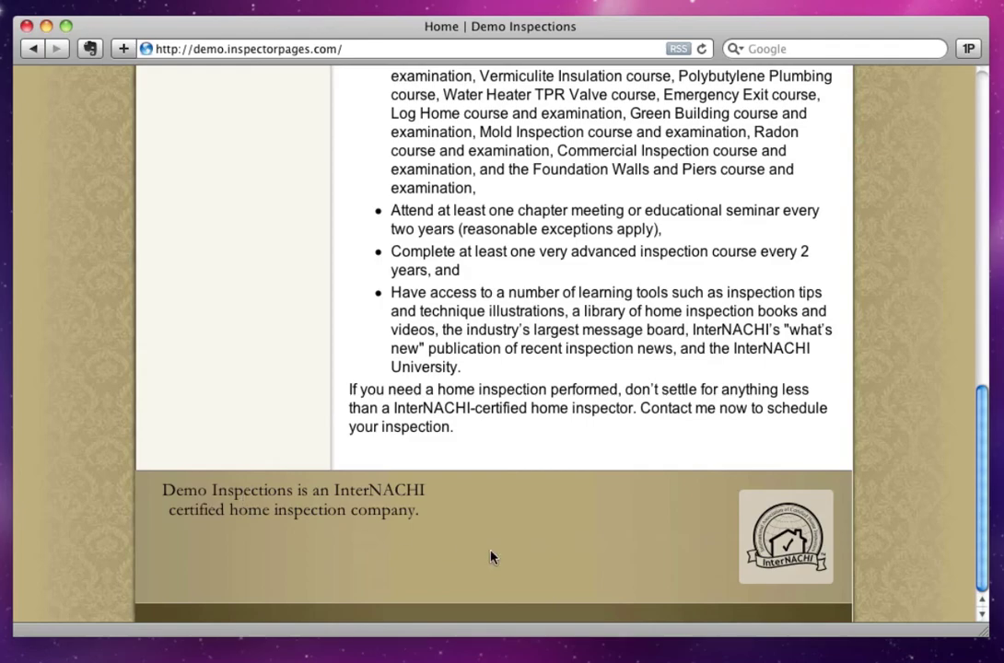
left_click_drag(986, 479, 986, 101)
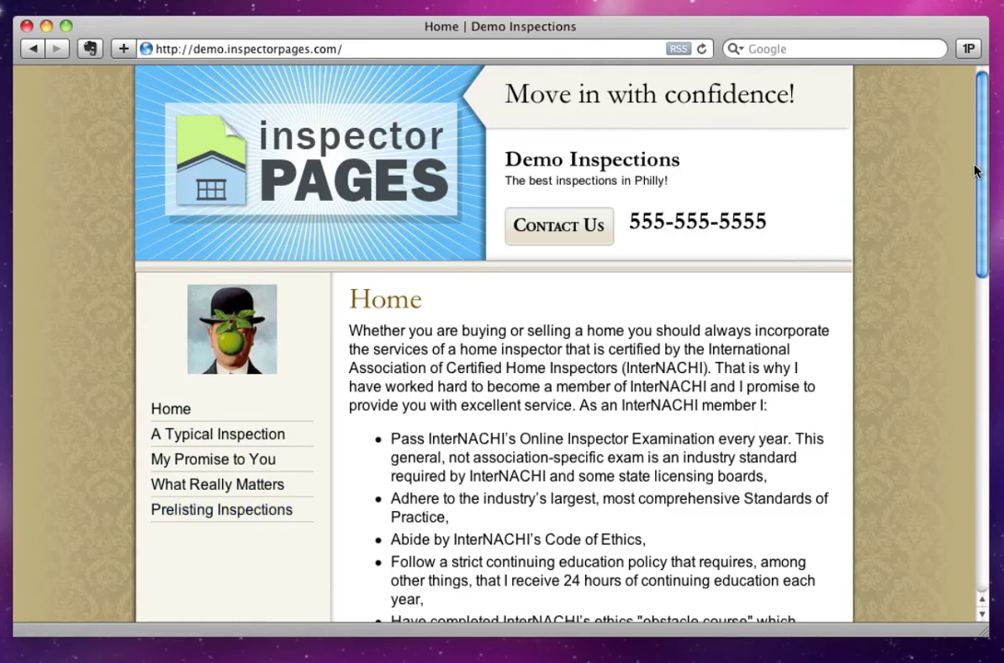
left_click_drag(982, 164, 980, 507)
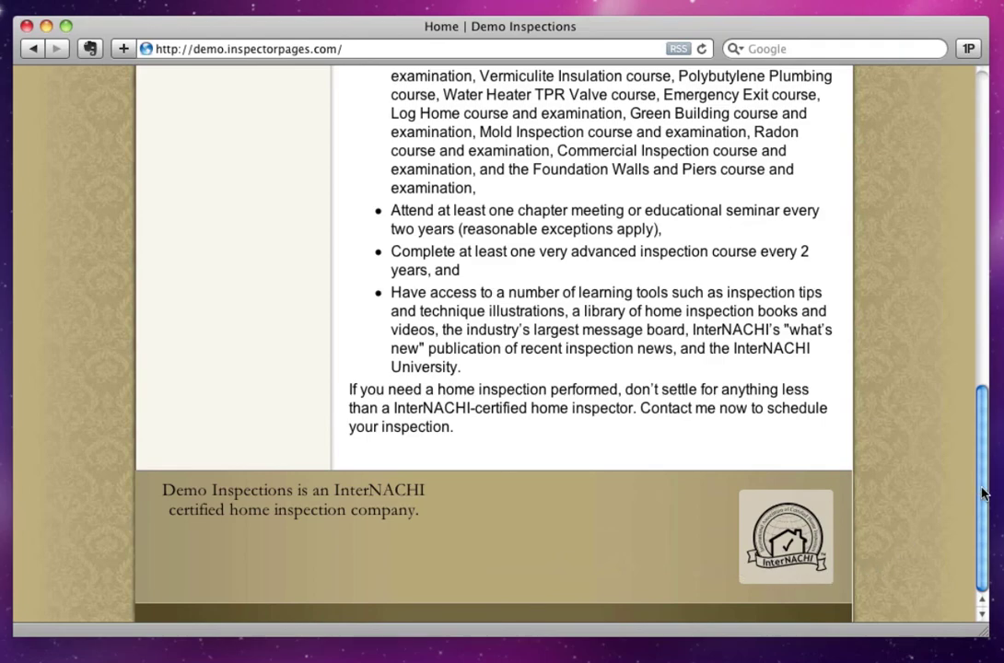
left_click_drag(984, 495, 983, 182)
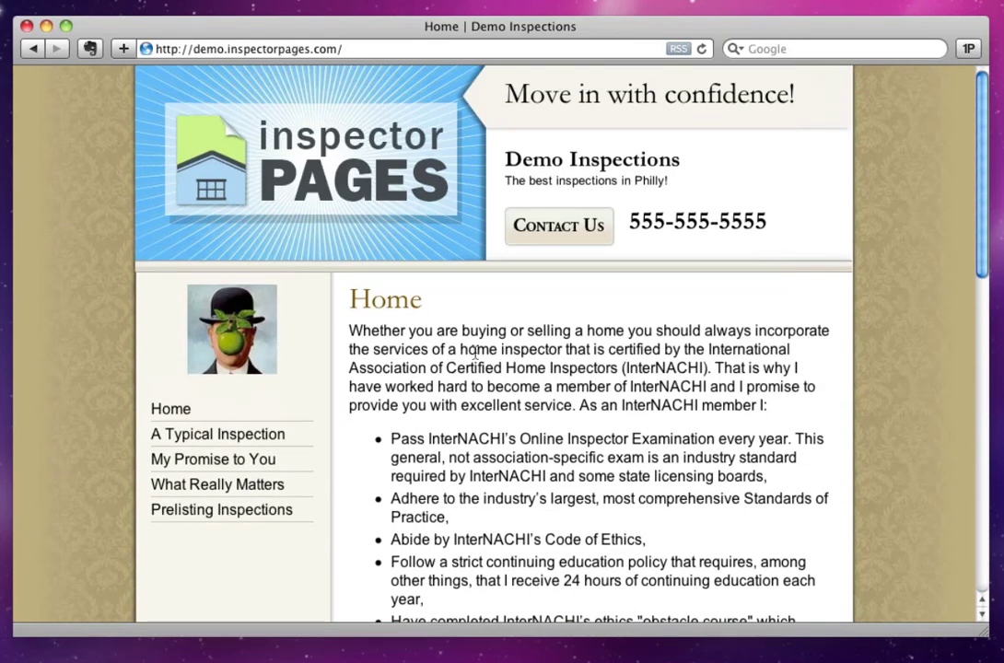